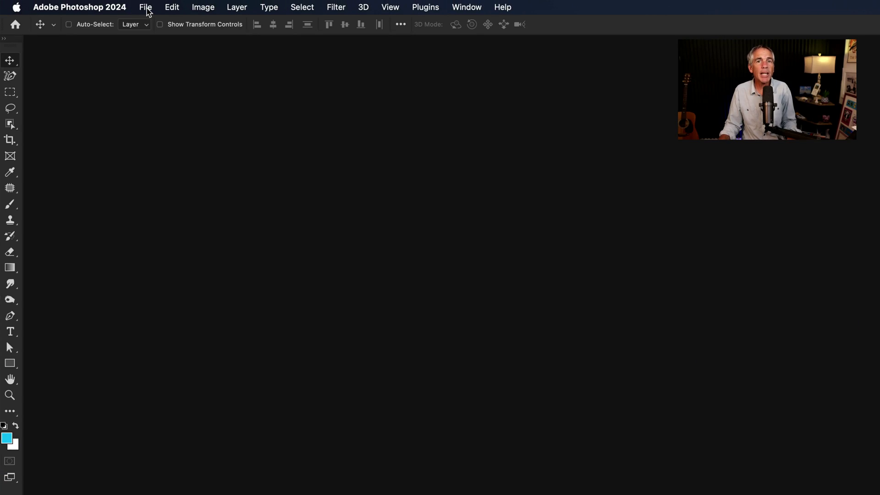
- Create a new 1920×1080 document with a transparent background
{"action": "left_click", "coordinate": [146, 8]}
{"action": "left_click", "coordinate": [158, 21]}
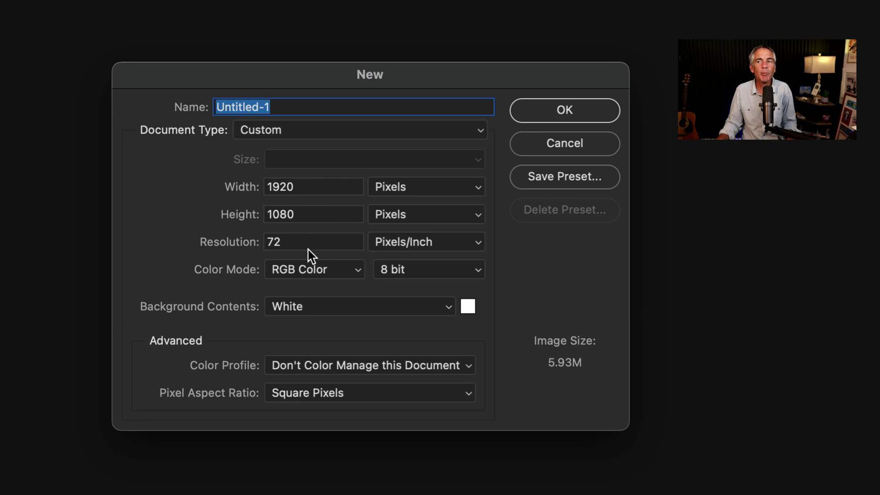
{"action": "left_click", "coordinate": [441, 310]}
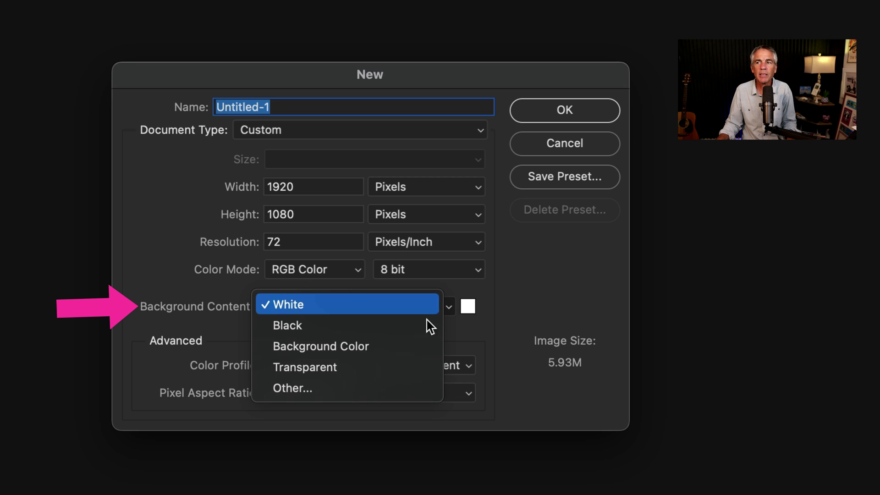
{"action": "left_click", "coordinate": [405, 366]}
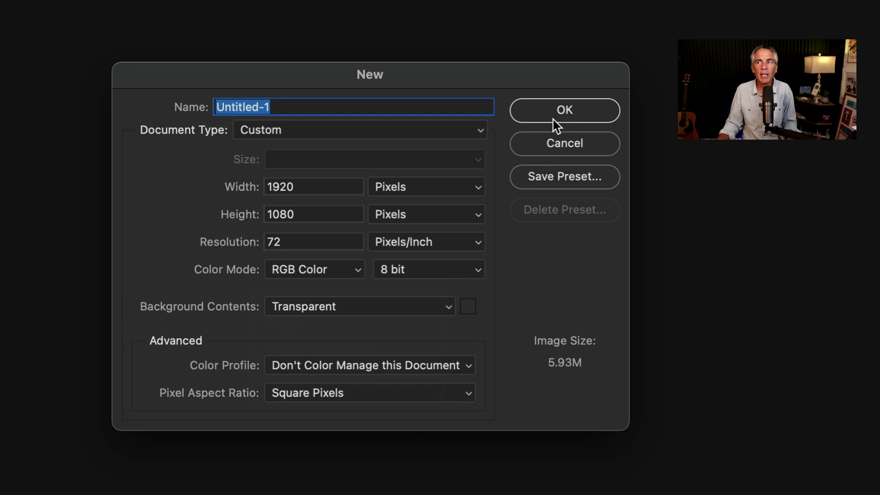
{"action": "left_click", "coordinate": [564, 113]}
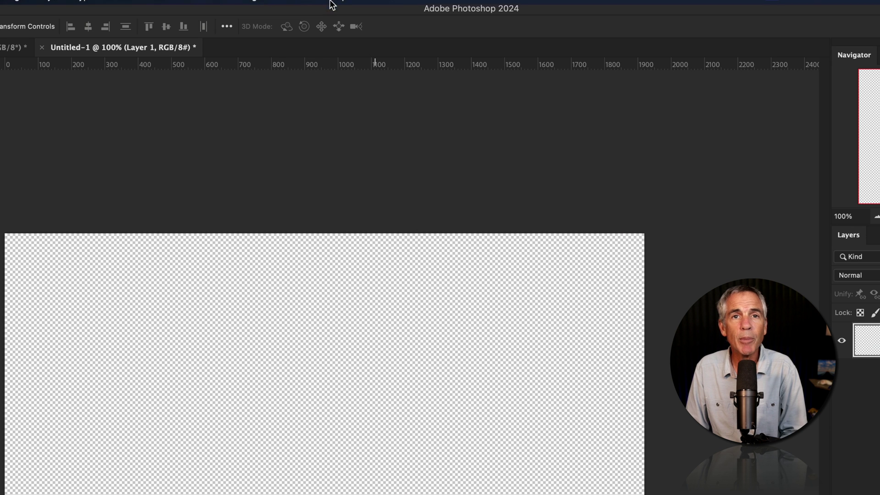
- Show the Timeline panel and create a frame animation with its first frame
{"action": "left_click", "coordinate": [304, 7]}
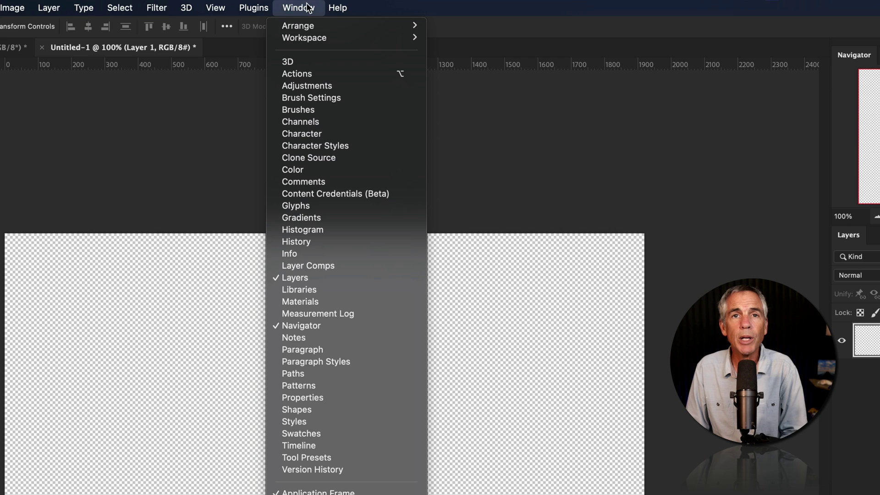
{"action": "left_click", "coordinate": [393, 446]}
{"action": "left_click", "coordinate": [453, 307]}
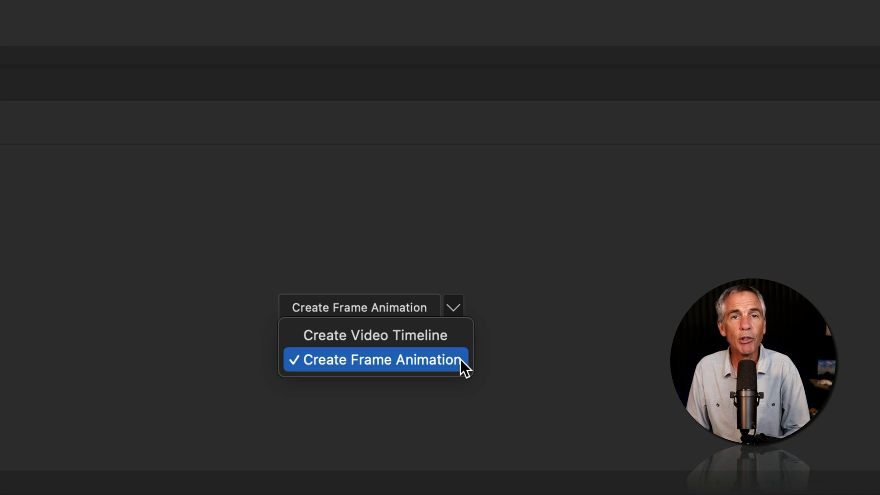
{"action": "left_click", "coordinate": [461, 359]}
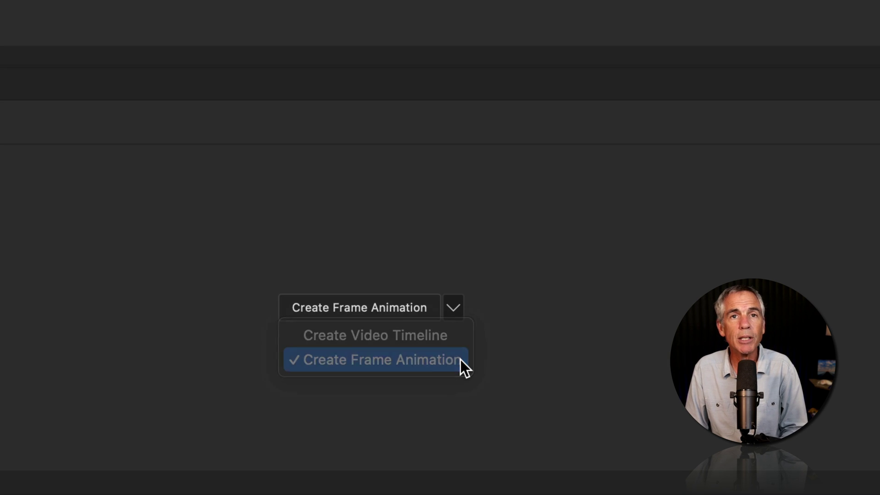
{"action": "left_click", "coordinate": [366, 307]}
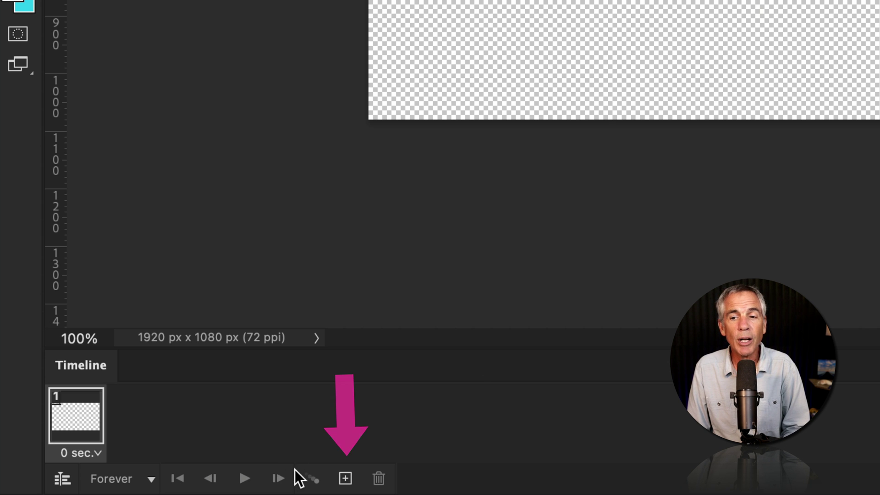
- Duplicate the frame to reach four frames, then check the Timeline options without changes
{"action": "left_click", "coordinate": [346, 480]}
{"action": "left_click", "coordinate": [346, 480]}
{"action": "left_click", "coordinate": [345, 480]}
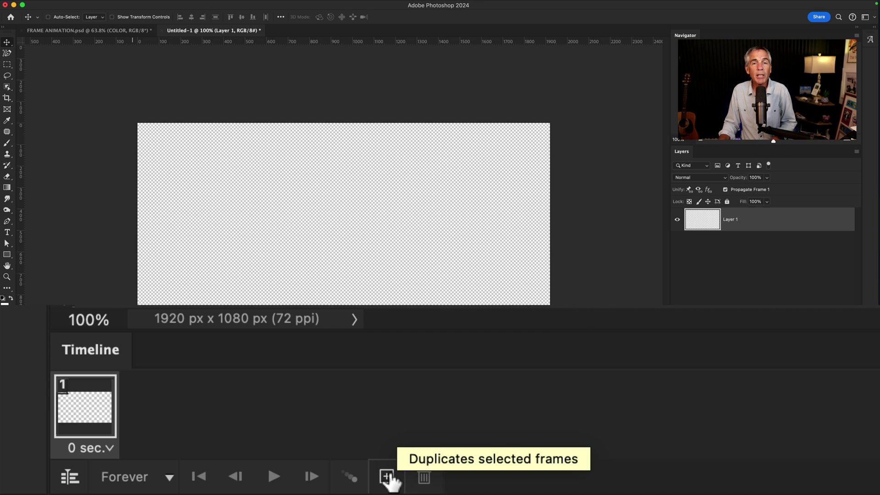
{"action": "left_click", "coordinate": [388, 478]}
{"action": "left_click", "coordinate": [387, 478]}
{"action": "left_click", "coordinate": [388, 478]}
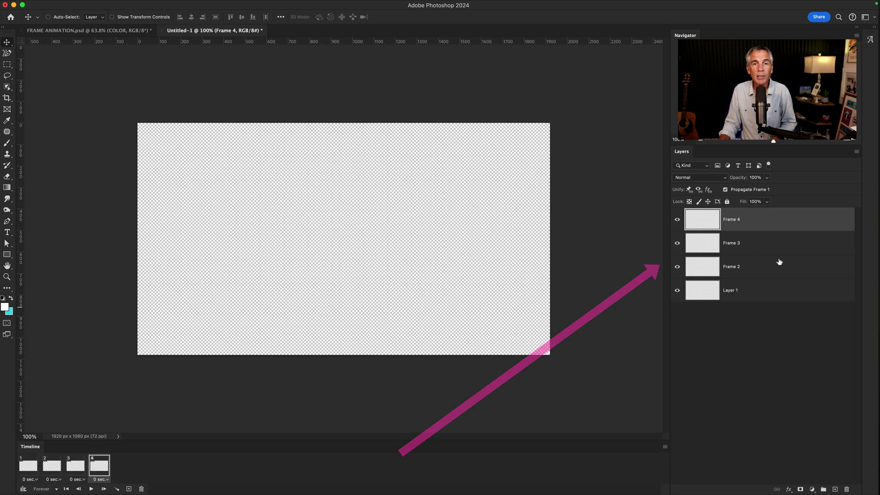
{"action": "left_click", "coordinate": [666, 447]}
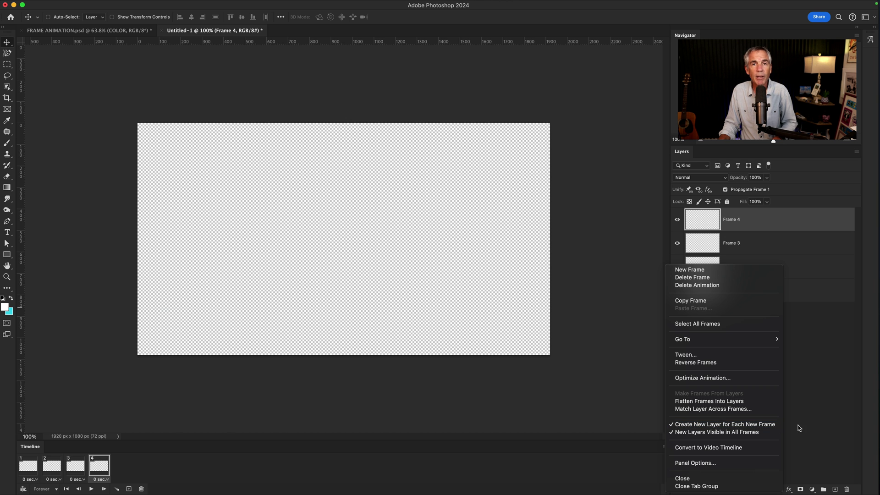
{"action": "left_click", "coordinate": [707, 126]}
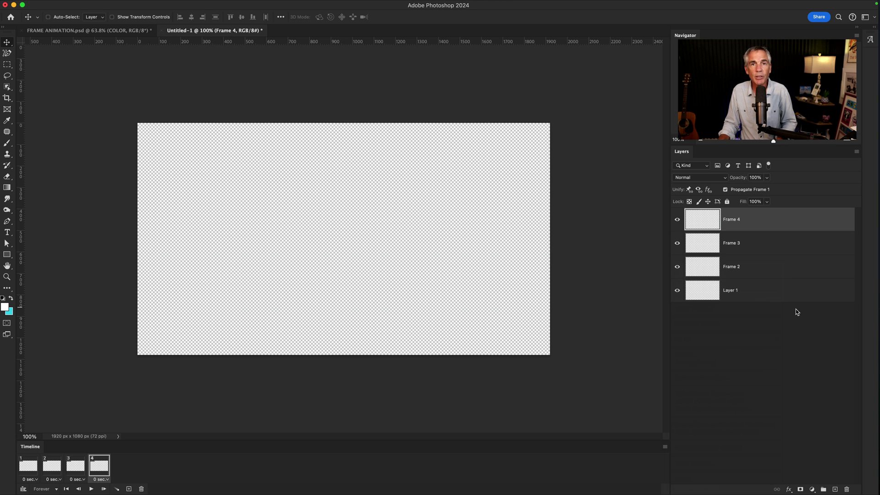
- Rename the four layers to 1, 2, 3 and 4
{"action": "left_click", "coordinate": [741, 354]}
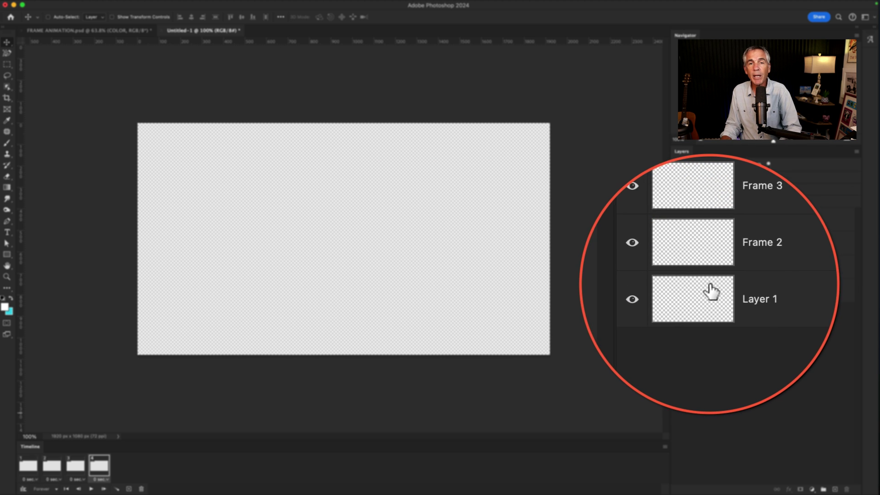
{"action": "double_click", "coordinate": [732, 292]}
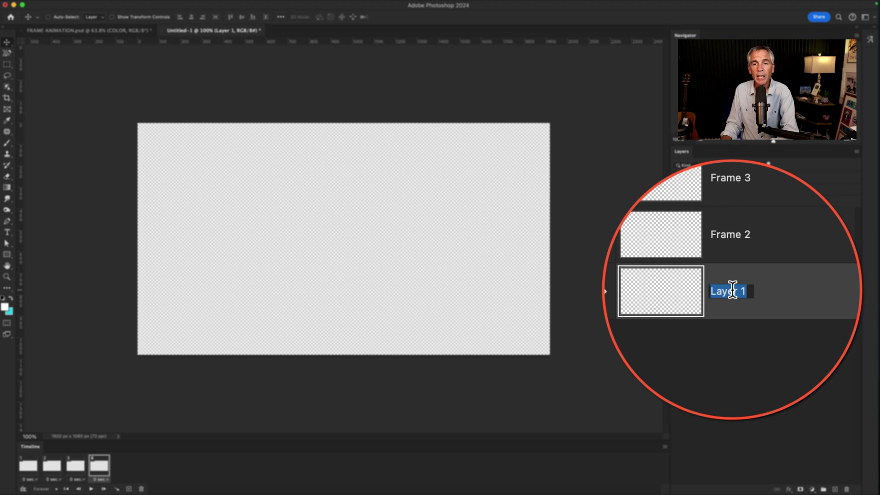
{"action": "type", "text": "1"}
{"action": "double_click", "coordinate": [732, 267]}
{"action": "type", "text": "2"}
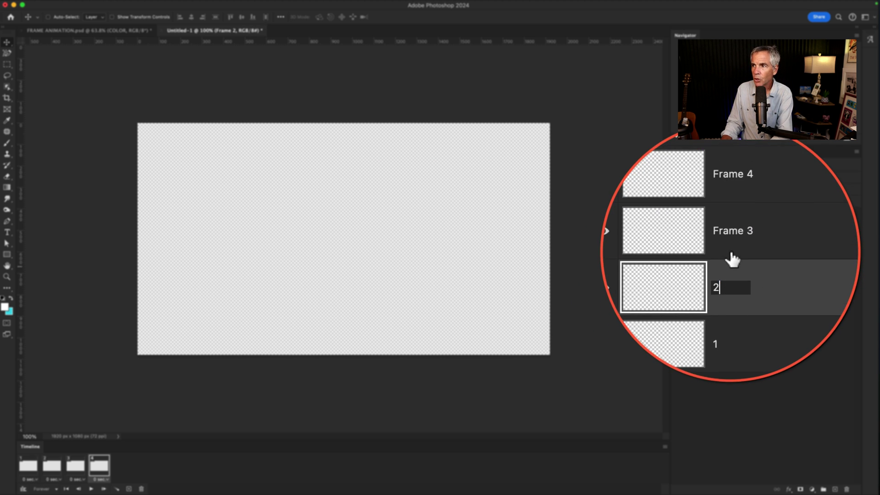
{"action": "double_click", "coordinate": [731, 247]}
{"action": "type", "text": "3"}
{"action": "double_click", "coordinate": [731, 219]}
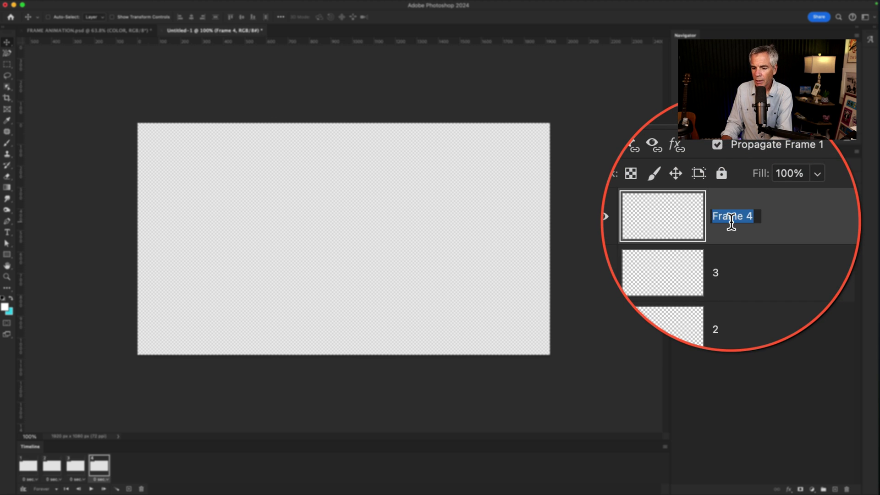
{"action": "type", "text": "4"}
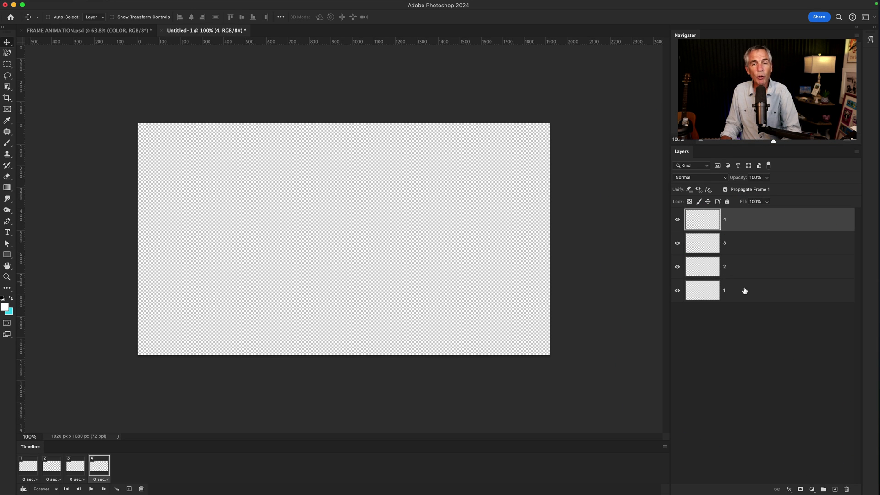
- Group the four numbered layers and name the group LINE ART
{"action": "left_click", "coordinate": [745, 291], "text": "shift"}
{"action": "left_click_drag", "start_coordinate": [745, 270], "coordinate": [824, 489]}
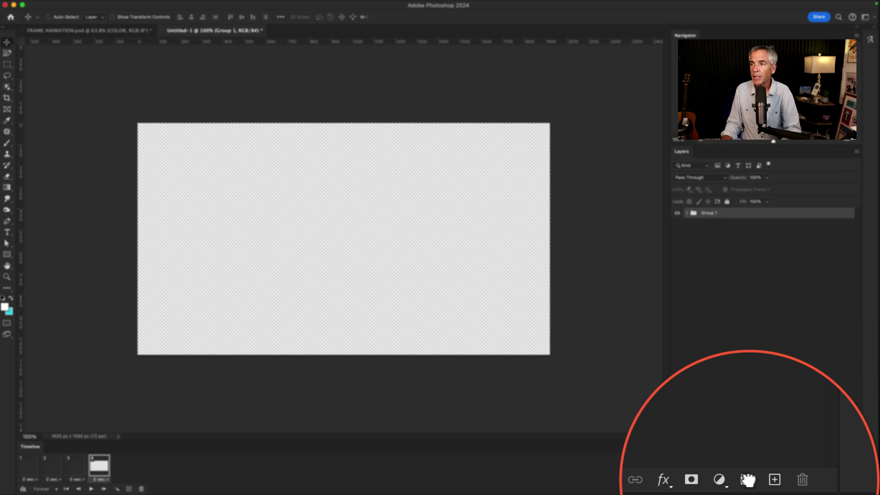
{"action": "double_click", "coordinate": [707, 214]}
{"action": "type", "text": "4"}
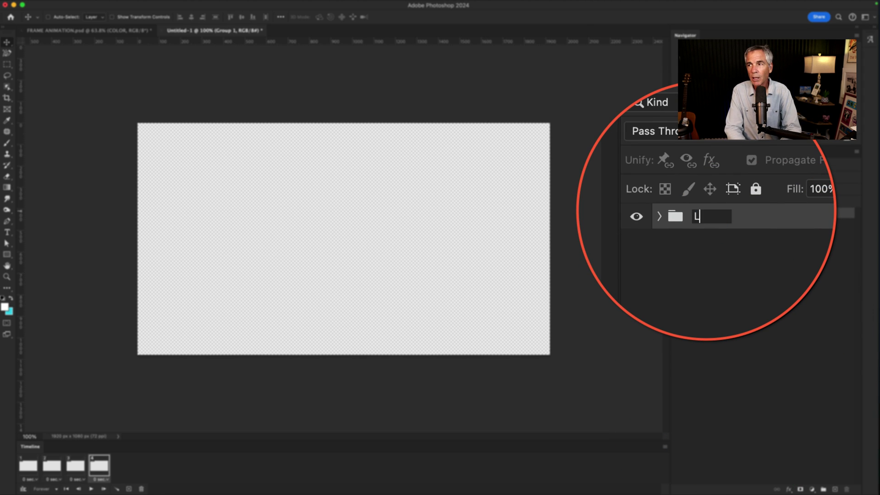
{"action": "type", "text": "INE ART"}
{"action": "left_click", "coordinate": [728, 258]}
- Duplicate LINE ART, rename the copy COLOR, and move it below LINE ART
{"action": "left_click", "coordinate": [711, 216]}
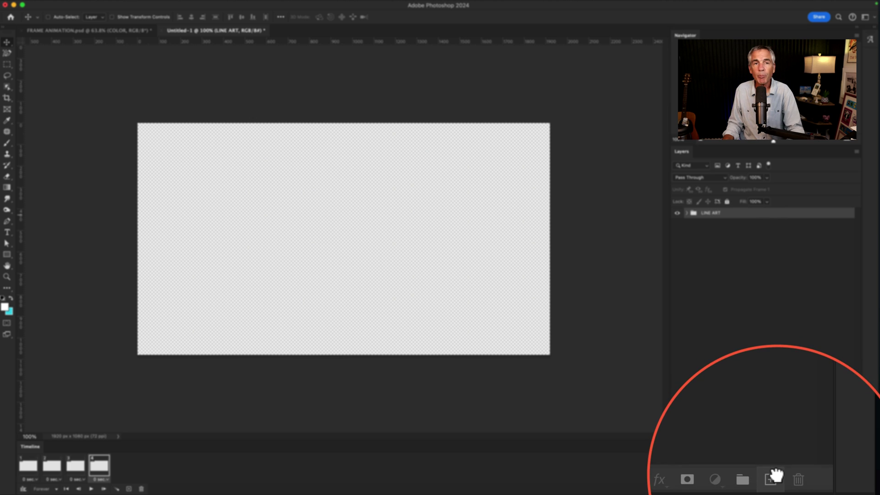
{"action": "left_click_drag", "start_coordinate": [776, 475], "coordinate": [775, 477]}
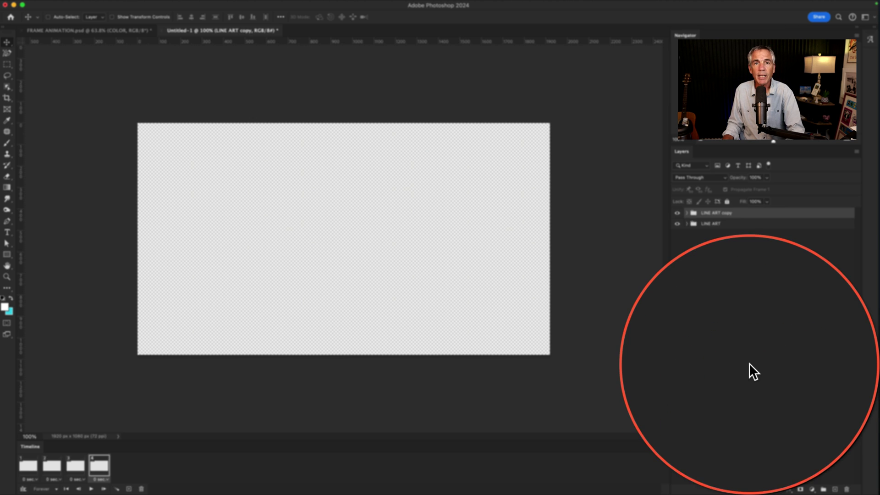
{"action": "double_click", "coordinate": [712, 212]}
{"action": "type", "text": "COLOR"}
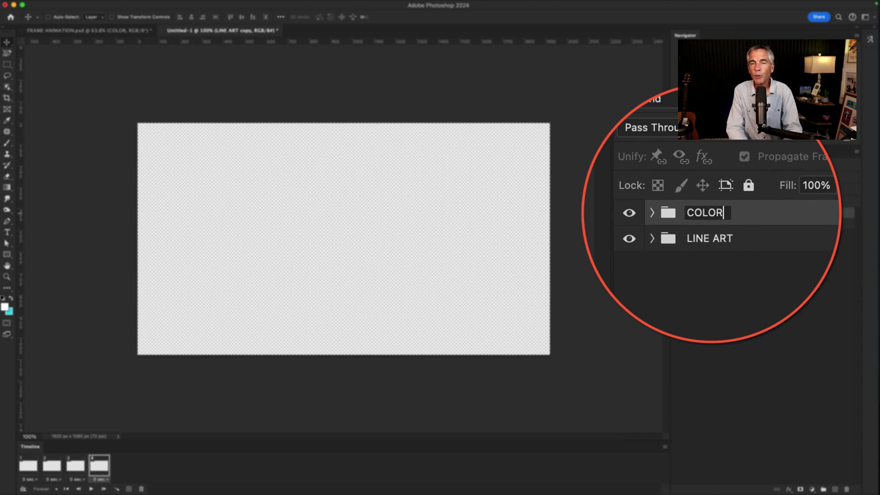
{"action": "left_click", "coordinate": [718, 239]}
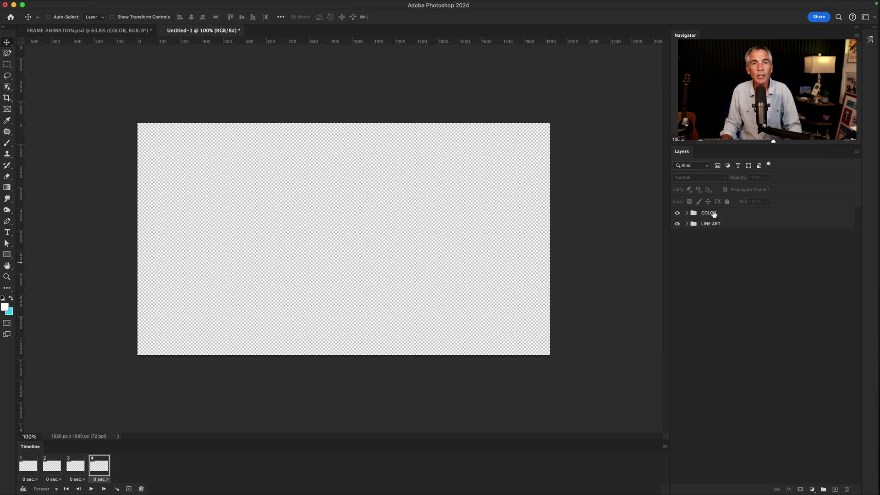
{"action": "left_click_drag", "start_coordinate": [713, 219], "coordinate": [712, 231]}
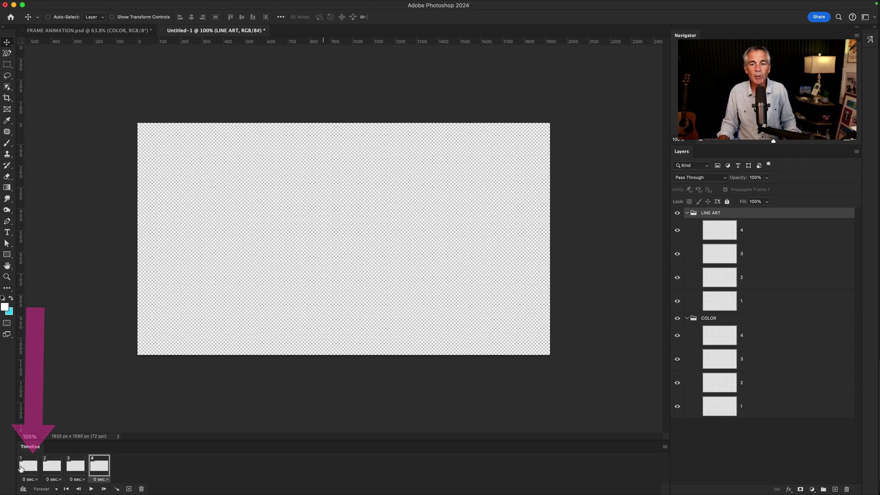
- On frame 1, hide all layers and show only layer 1 in COLOR and LINE ART
{"action": "left_click", "coordinate": [22, 467]}
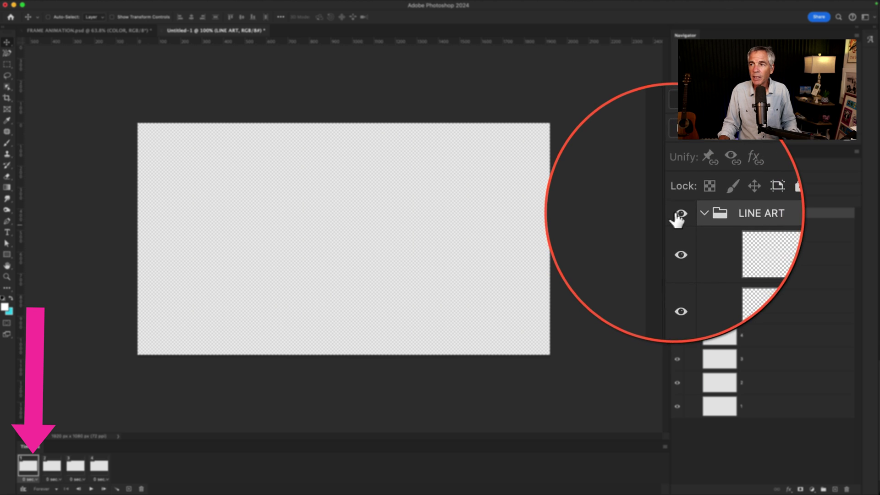
{"action": "left_click_drag", "start_coordinate": [677, 213], "coordinate": [686, 414]}
{"action": "left_click", "coordinate": [678, 407]}
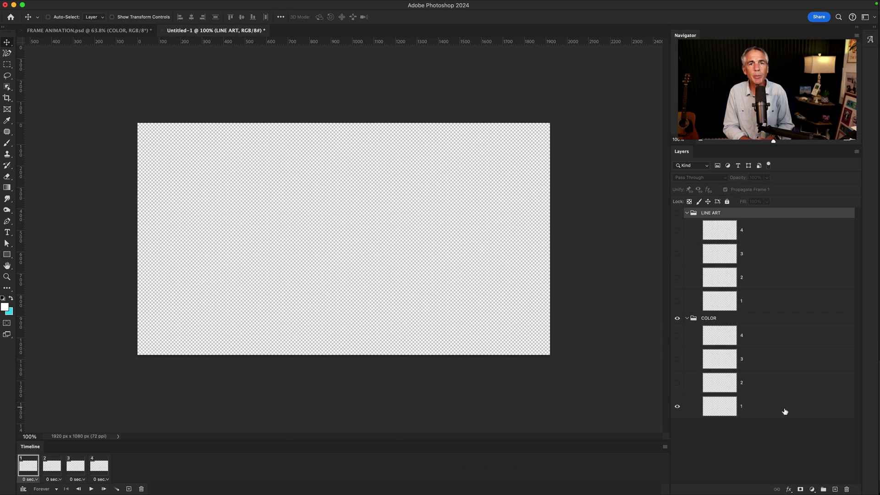
{"action": "left_click", "coordinate": [773, 411]}
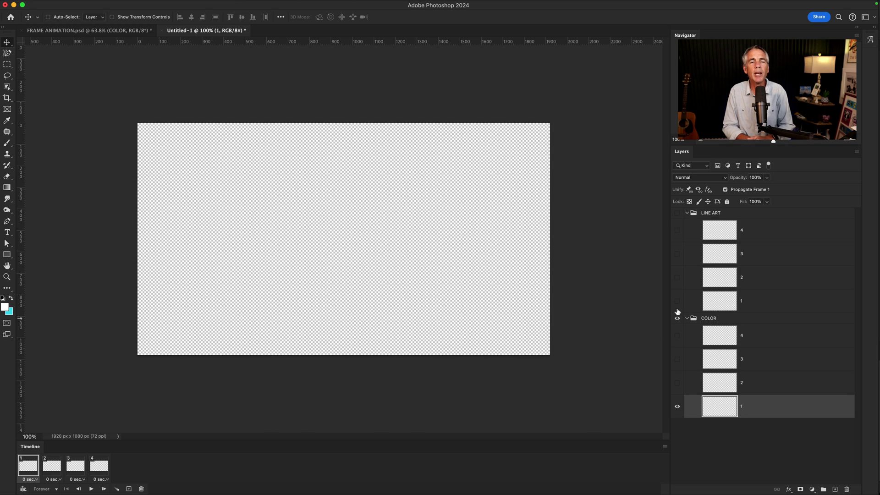
{"action": "left_click", "coordinate": [764, 305]}
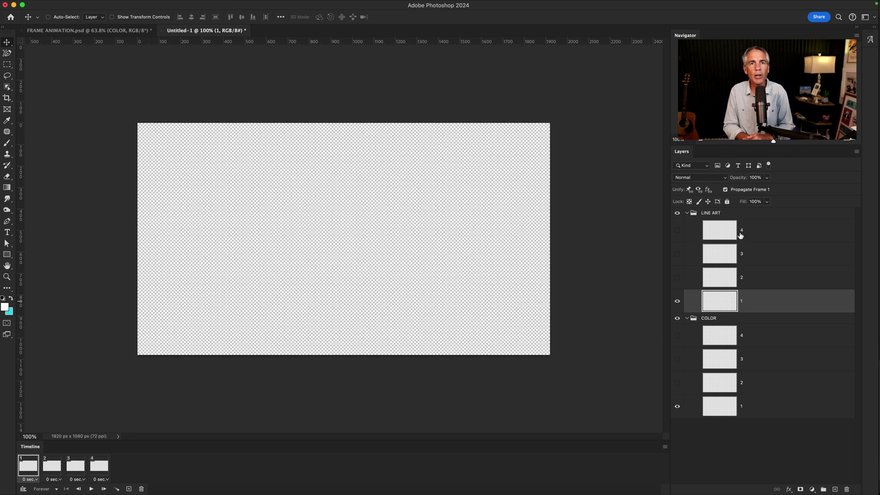
- Make frames 2–4 show only their matching numbered layers, then review frames 3 and 4
{"action": "left_click", "coordinate": [49, 469]}
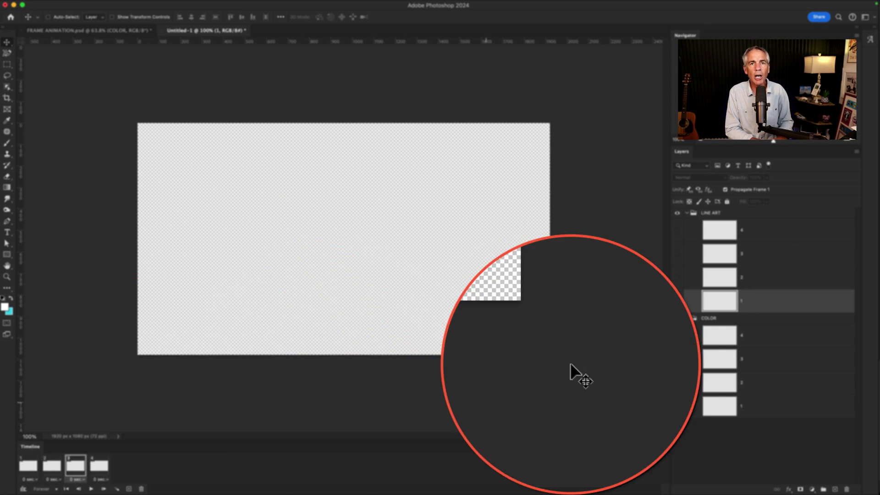
{"action": "left_click", "coordinate": [678, 360]}
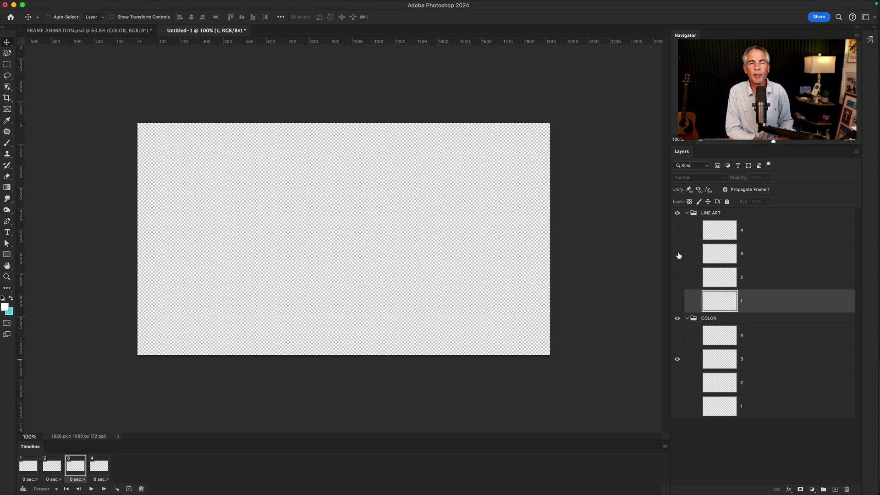
{"action": "left_click", "coordinate": [96, 468]}
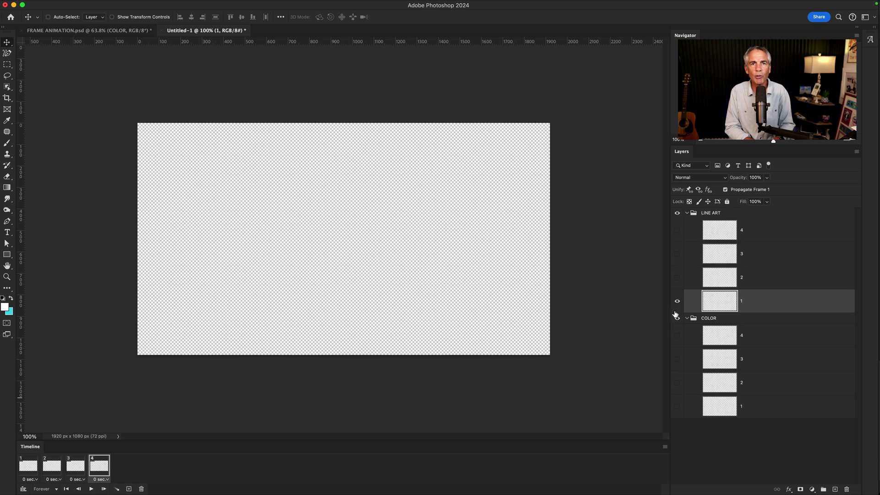
{"action": "key", "text": "alt+period"}
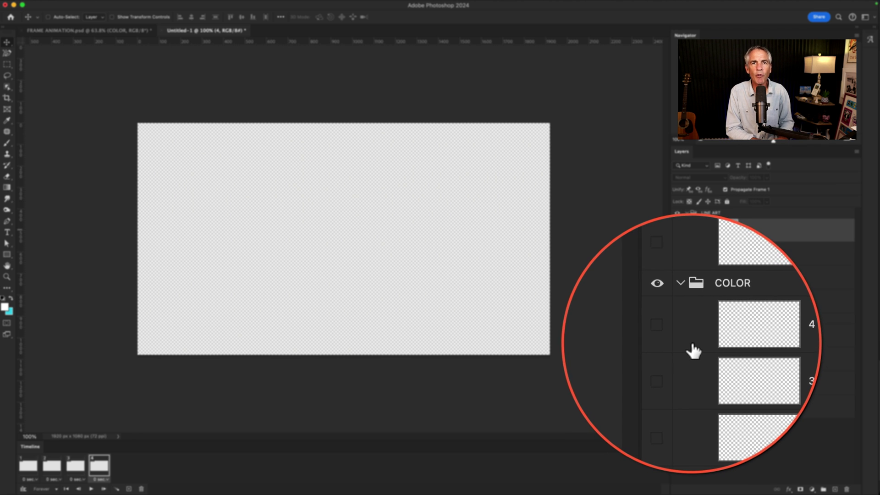
{"action": "left_click", "coordinate": [682, 338]}
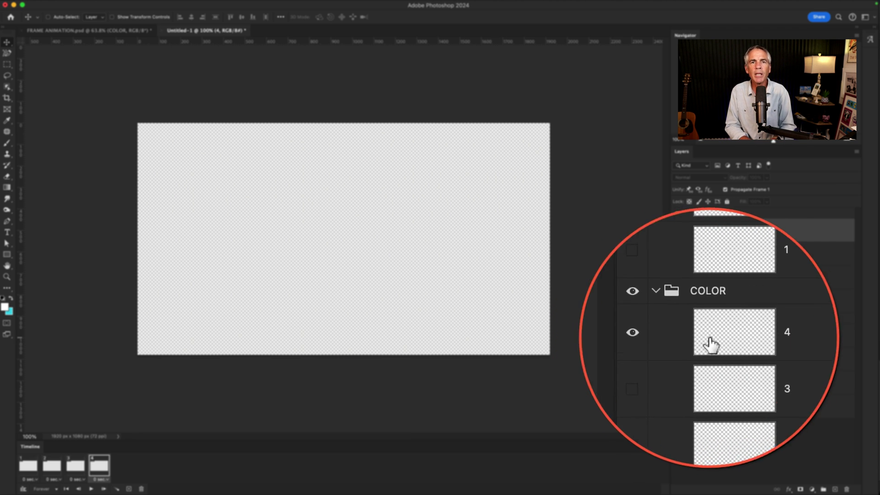
{"action": "left_click", "coordinate": [745, 337]}
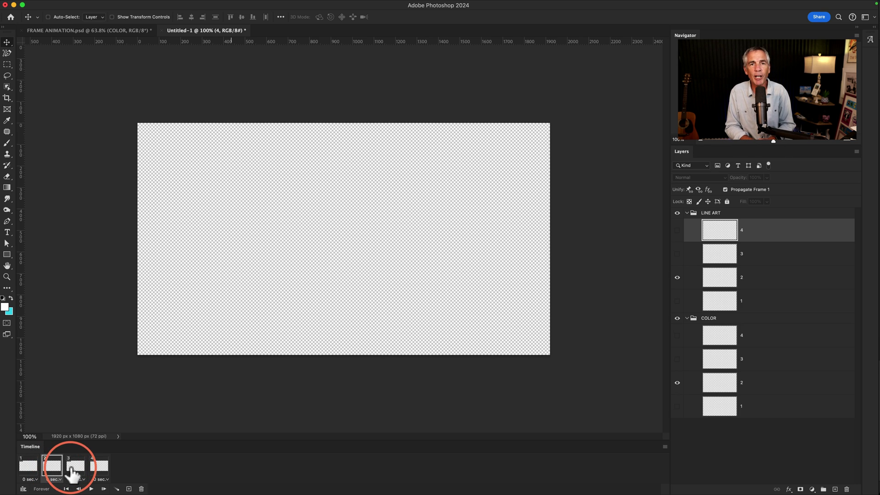
{"action": "left_click", "coordinate": [75, 468]}
{"action": "left_click", "coordinate": [104, 471]}
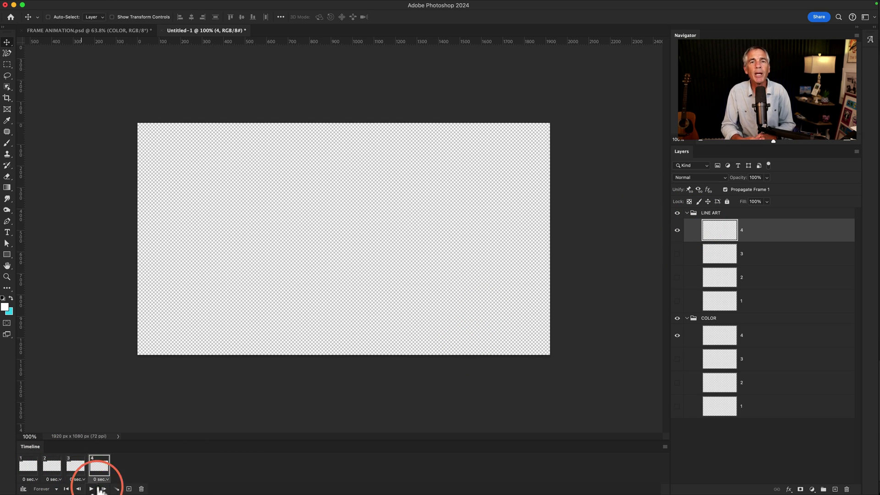
- Pick the brush with swapped colours, collapse COLOR, and select LINE ART layer 1 on frame 1
{"action": "key", "text": "b"}
{"action": "key", "text": "x"}
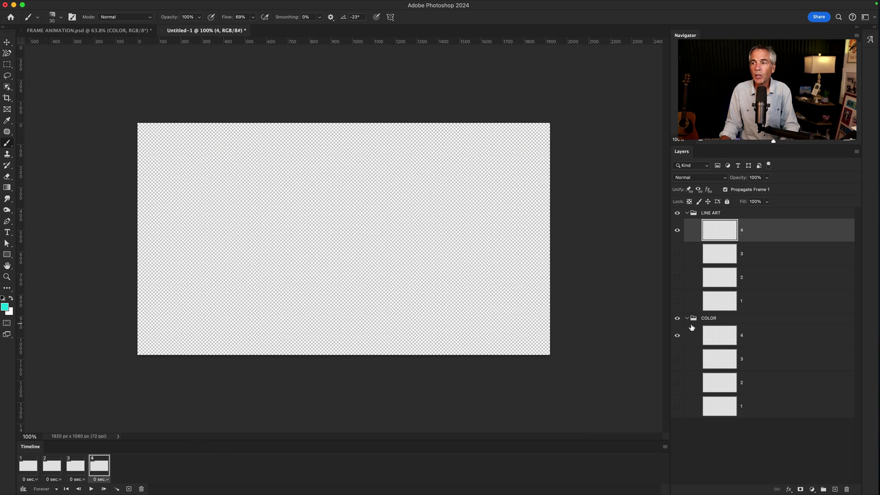
{"action": "left_click", "coordinate": [687, 319]}
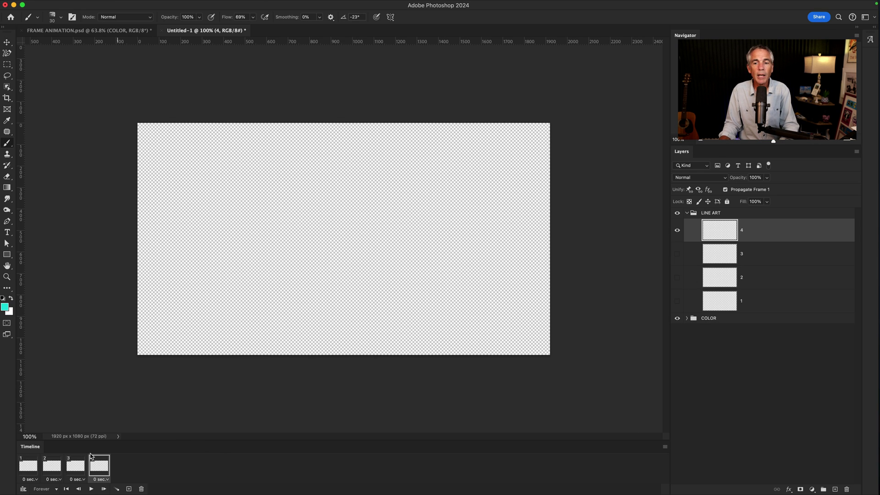
{"action": "left_click", "coordinate": [28, 468]}
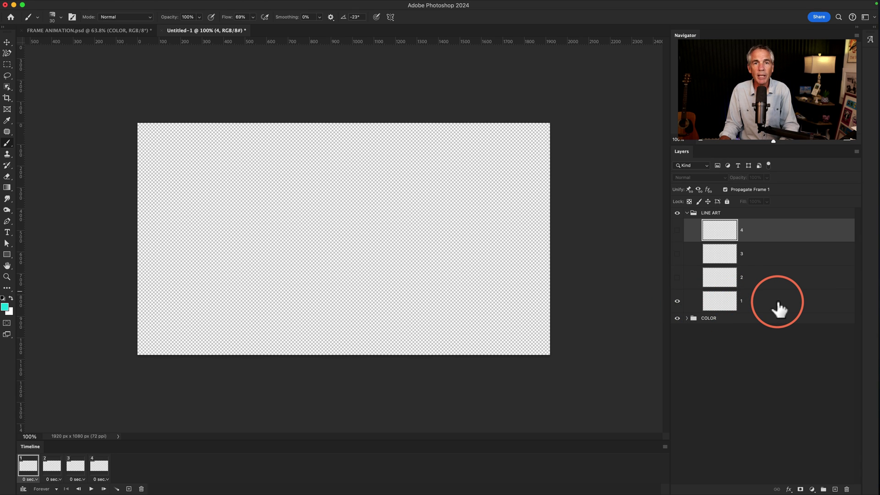
{"action": "left_click", "coordinate": [713, 304]}
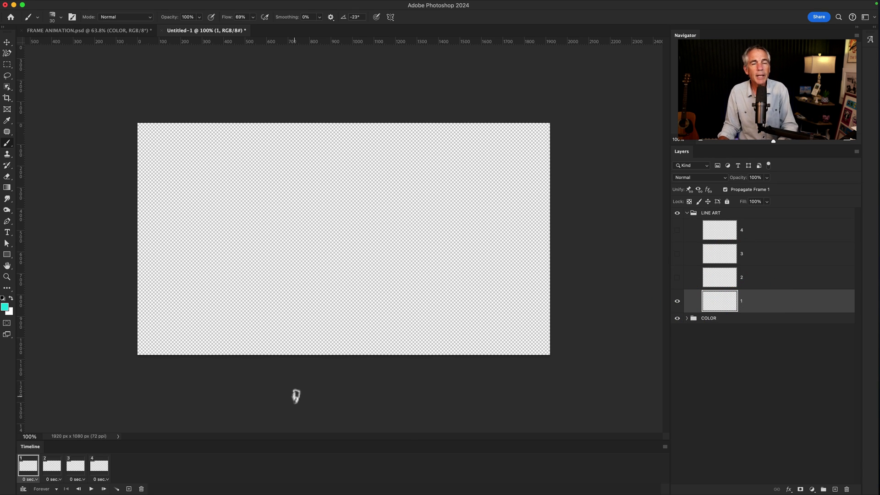
- Set the brush to the American Comics Inker preset with black as the colour
{"action": "key", "text": "b"}
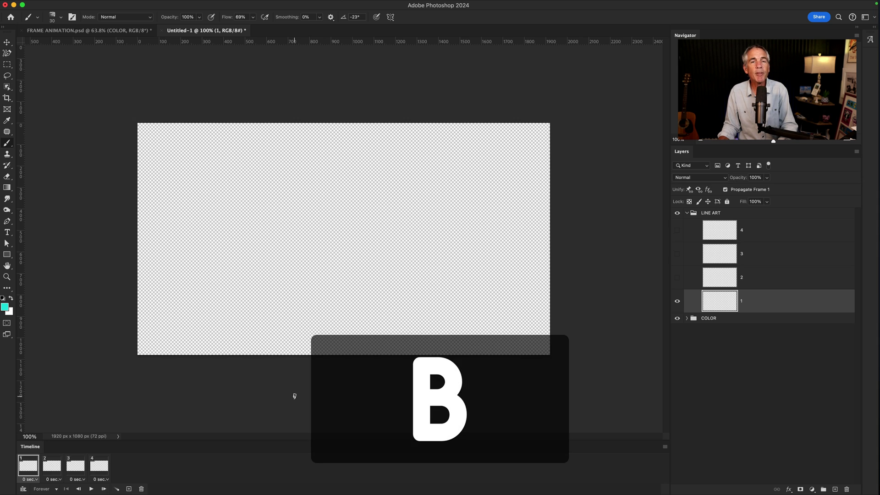
{"action": "right_click", "coordinate": [122, 177]}
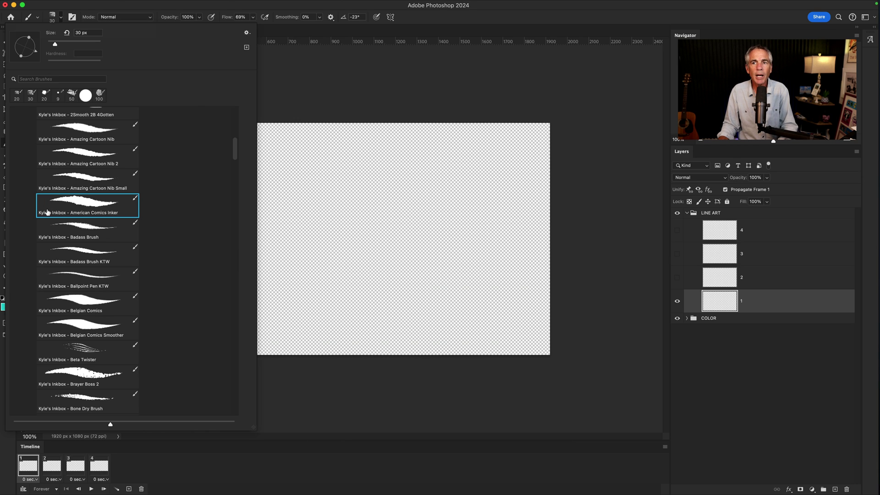
{"action": "double_click", "coordinate": [126, 214]}
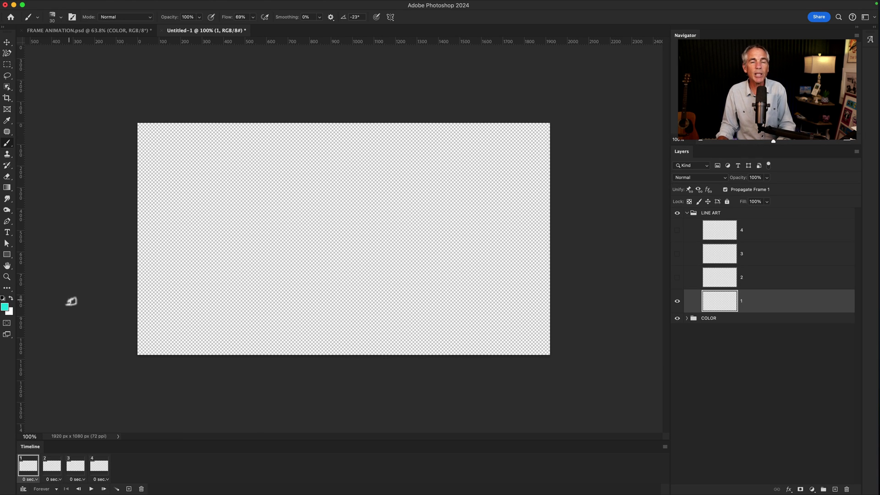
{"action": "key", "text": "d"}
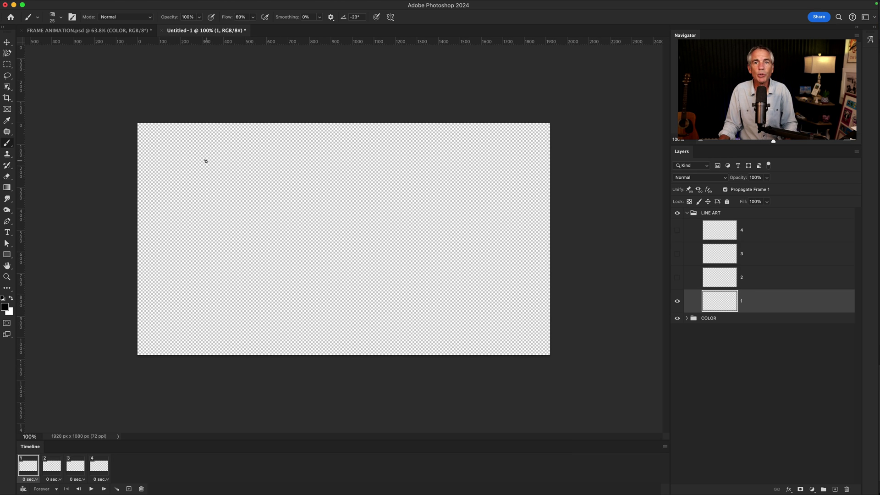
- Draw the MIKE outline letters in black on layer 1
{"action": "left_click_drag", "start_coordinate": [204, 208], "coordinate": [203, 302]}
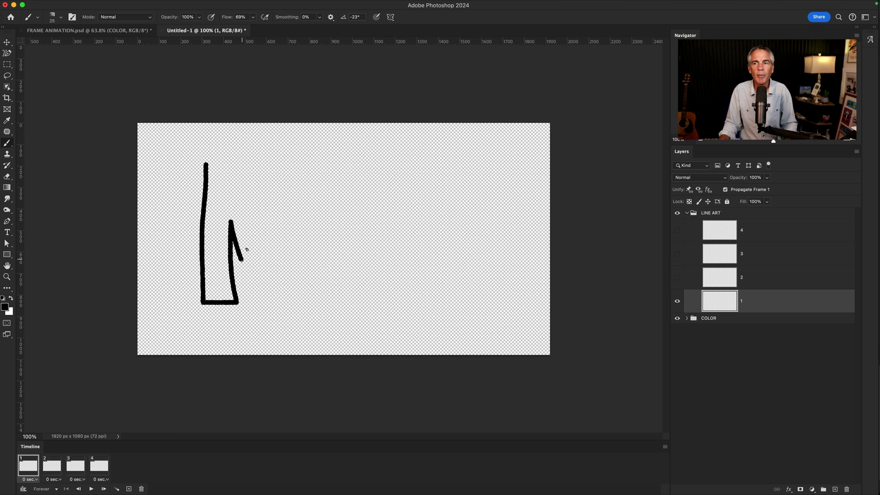
{"action": "left_click_drag", "start_coordinate": [276, 304], "coordinate": [271, 180]}
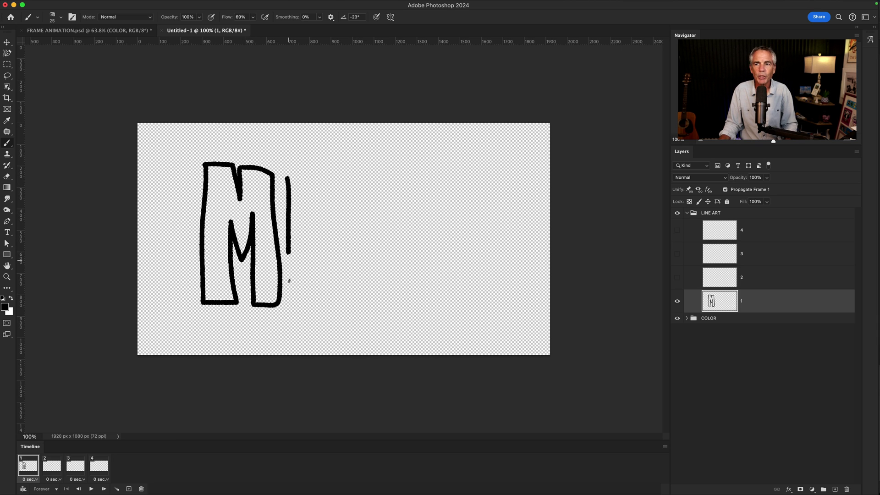
{"action": "mouse_move", "coordinate": [312, 305]}
{"action": "left_mouse_down"}
{"action": "mouse_move", "coordinate": [308, 168]}
{"action": "mouse_move", "coordinate": [380, 215]}
{"action": "mouse_move", "coordinate": [324, 158]}
{"action": "left_mouse_up"}
{"action": "mouse_move", "coordinate": [424, 163]}
{"action": "left_mouse_down"}
{"action": "mouse_move", "coordinate": [427, 316]}
{"action": "mouse_move", "coordinate": [423, 161]}
{"action": "left_mouse_up"}
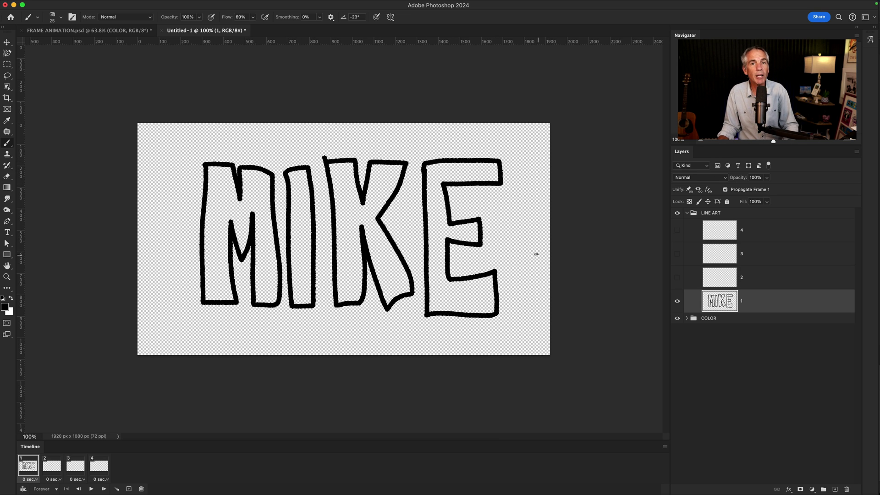
- On frame 2, show layer 1 as a guide at 50% opacity
{"action": "left_click", "coordinate": [45, 467]}
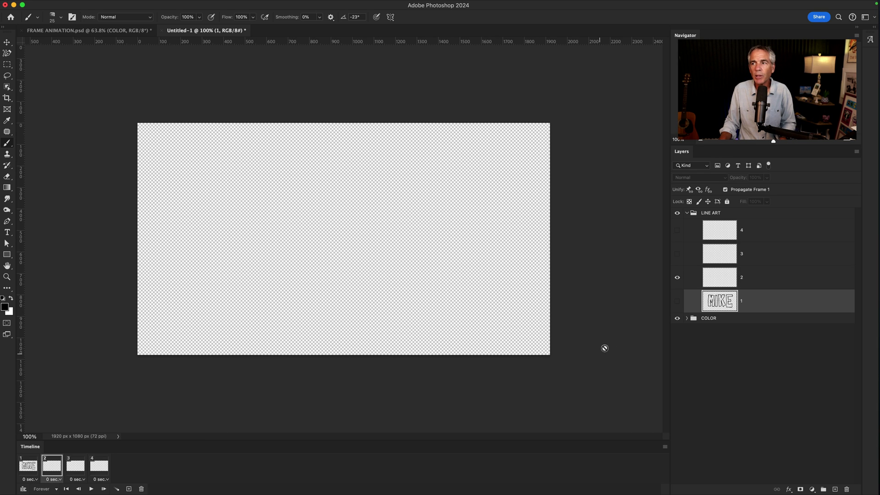
{"action": "left_click", "coordinate": [747, 284]}
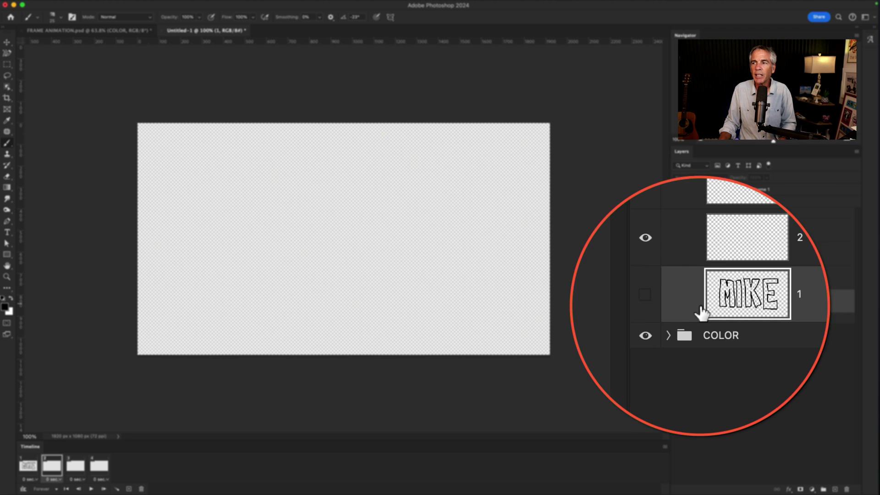
{"action": "left_click", "coordinate": [677, 301]}
{"action": "left_click", "coordinate": [733, 303]}
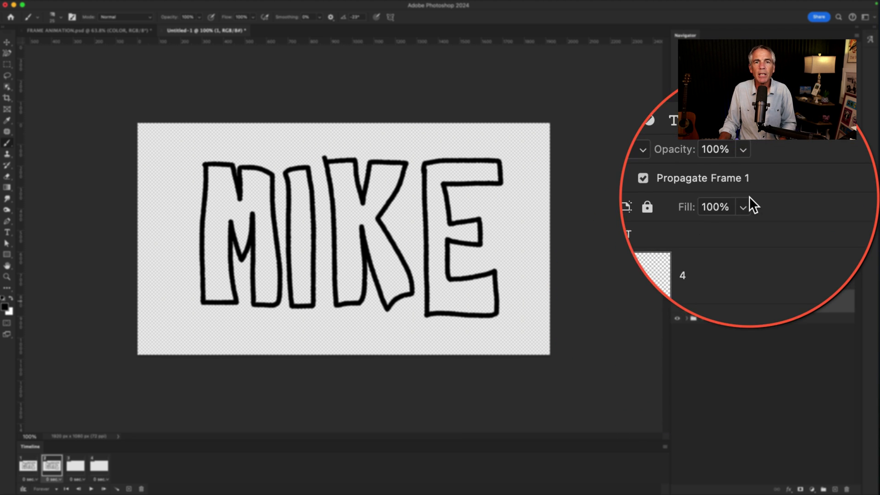
{"action": "left_click", "coordinate": [750, 178]}
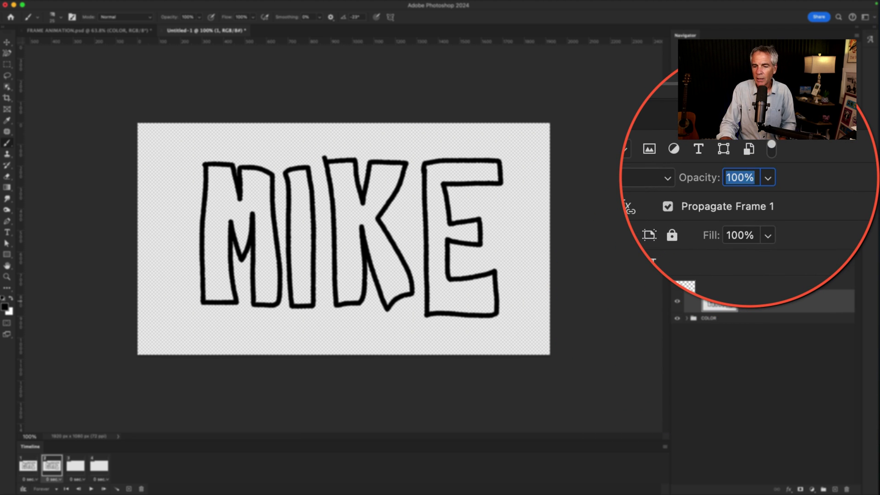
{"action": "type", "text": "50"}
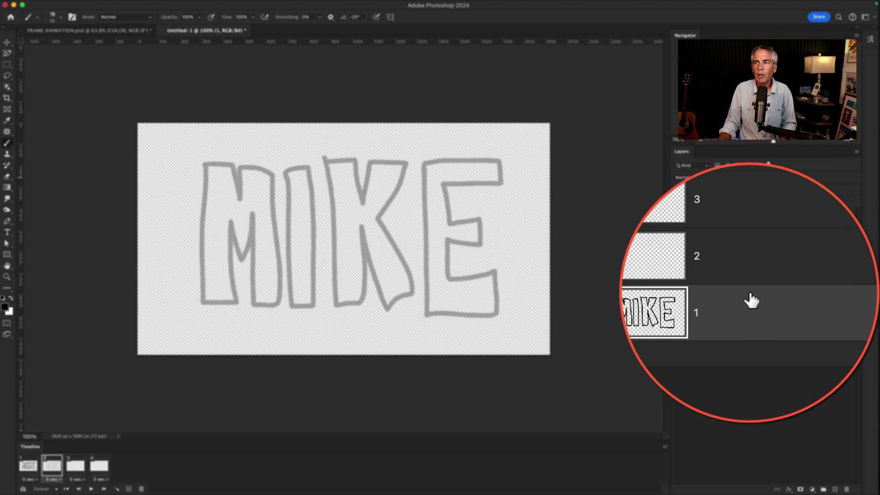
- Trace the M, I, K and E outlines on layer 2 over the grey guide
{"action": "left_click", "coordinate": [763, 285]}
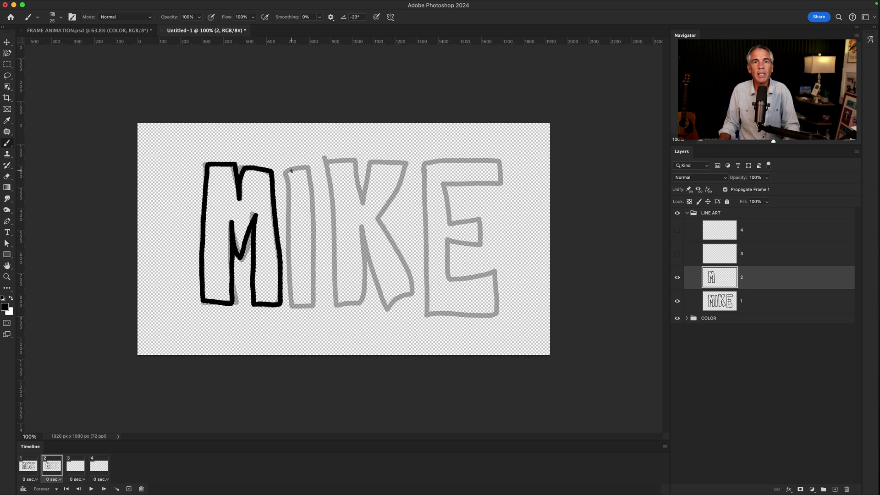
{"action": "left_click_drag", "start_coordinate": [292, 170], "coordinate": [290, 170]}
{"action": "left_click_drag", "start_coordinate": [324, 159], "coordinate": [360, 310]}
{"action": "left_click_drag", "start_coordinate": [362, 224], "coordinate": [382, 305]}
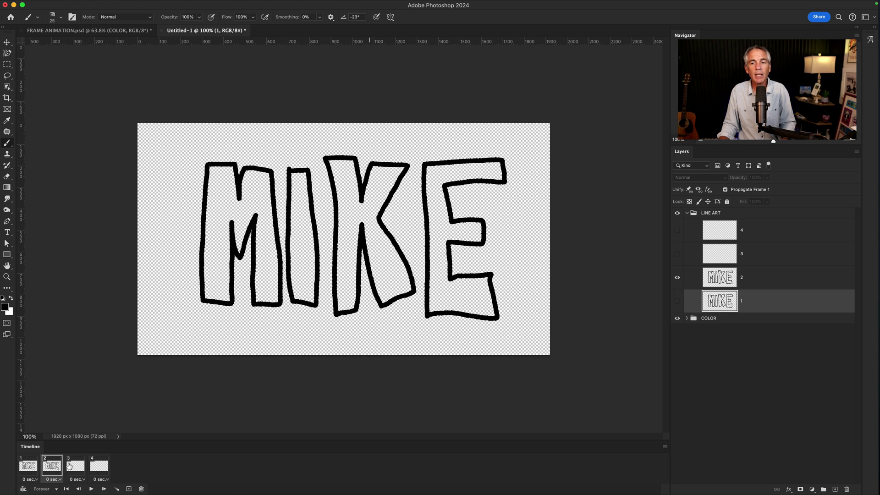
- On frame 3, show layer 2 as a guide at 50% opacity
{"action": "left_click", "coordinate": [73, 467]}
{"action": "left_click", "coordinate": [752, 277]}
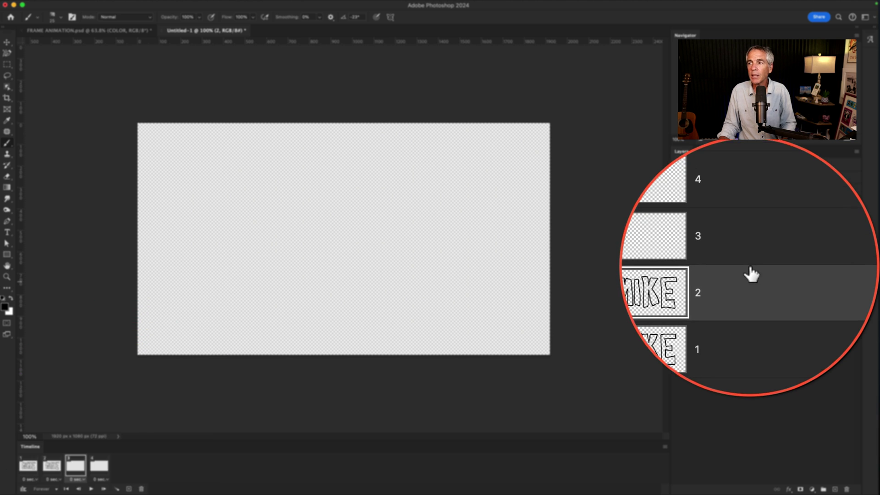
{"action": "left_click", "coordinate": [752, 255]}
{"action": "left_click", "coordinate": [676, 276]}
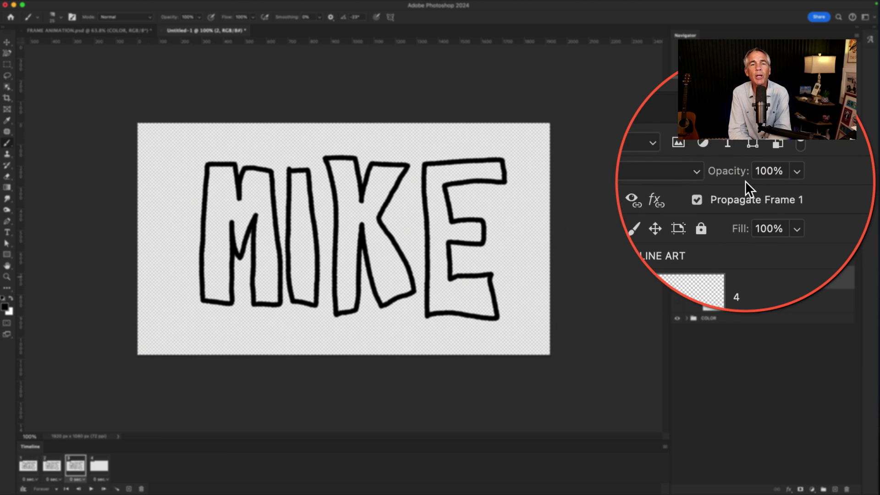
{"action": "left_click", "coordinate": [751, 177]}
{"action": "type", "text": "50"}
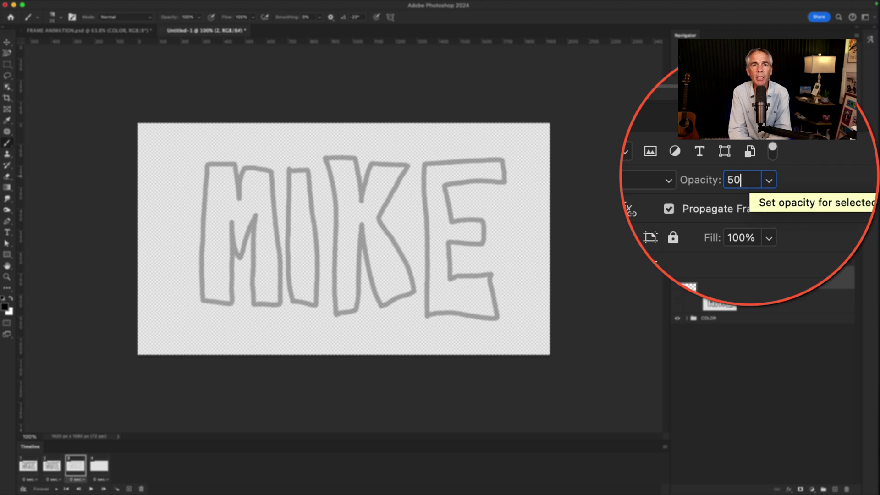
- Trace the MIKE outline on layer 3 over the layer 2 guide
{"action": "left_click", "coordinate": [751, 256]}
{"action": "left_click_drag", "start_coordinate": [207, 167], "coordinate": [251, 228]}
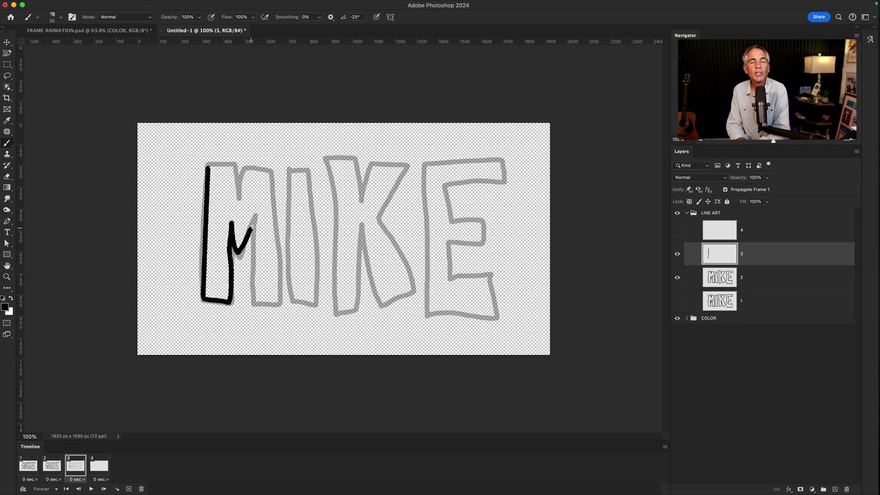
{"action": "left_click_drag", "start_coordinate": [294, 302], "coordinate": [290, 169]}
{"action": "left_click_drag", "start_coordinate": [327, 159], "coordinate": [408, 288]}
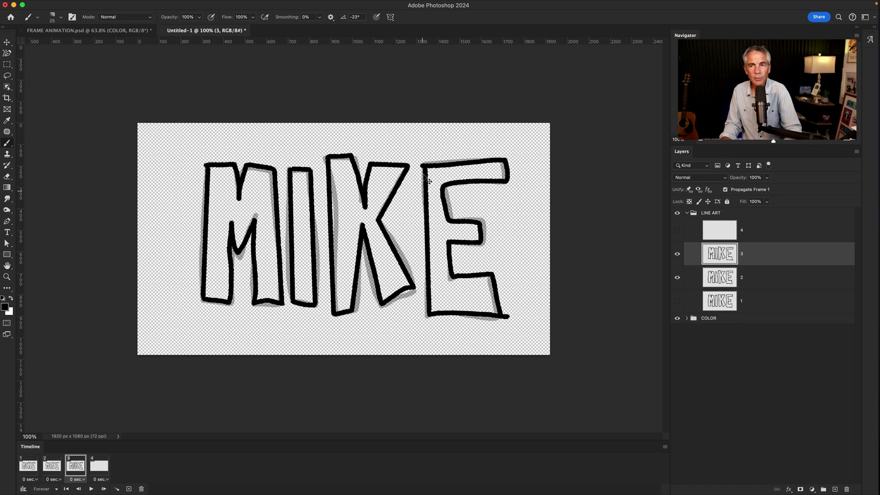
- Set layer 2's opacity back to 100%
{"action": "left_click", "coordinate": [761, 283]}
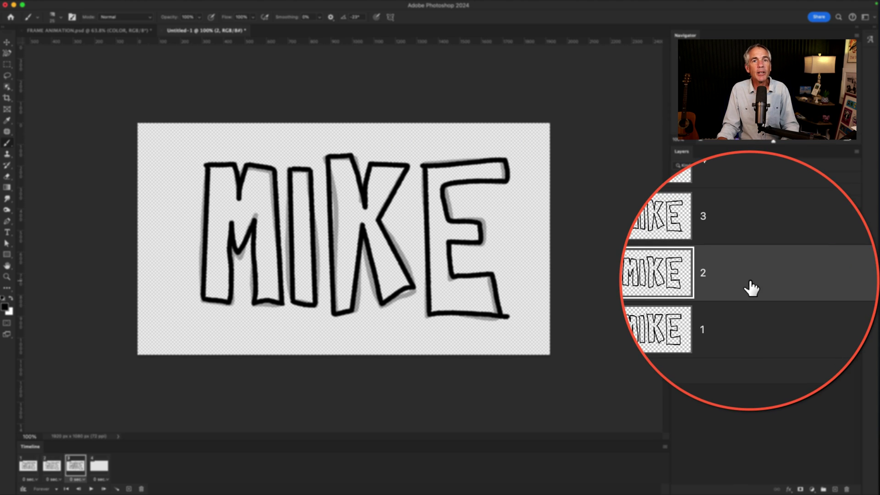
{"action": "double_click", "coordinate": [833, 174]}
{"action": "type", "text": "100"}
{"action": "key", "text": "Return"}
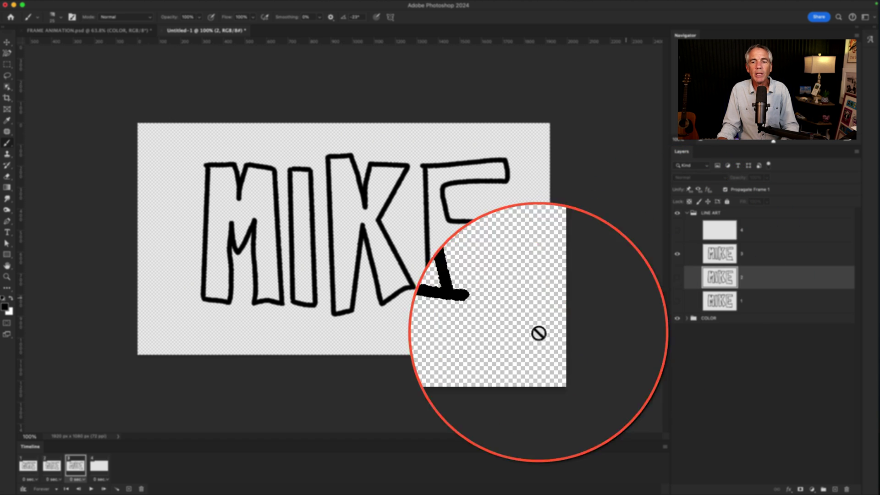
- On frame 4, trace MIKE on layer 4 over layer 3 at 50% opacity, then play the animation
{"action": "left_click", "coordinate": [99, 466]}
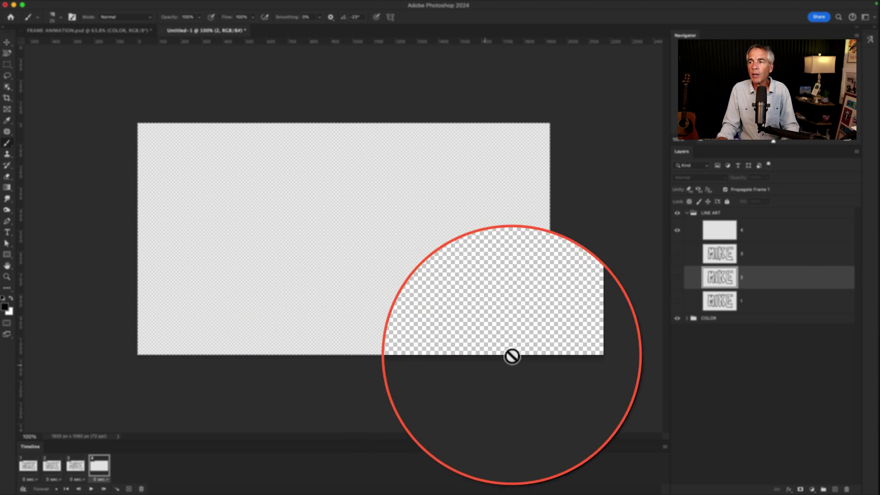
{"action": "left_click", "coordinate": [770, 233]}
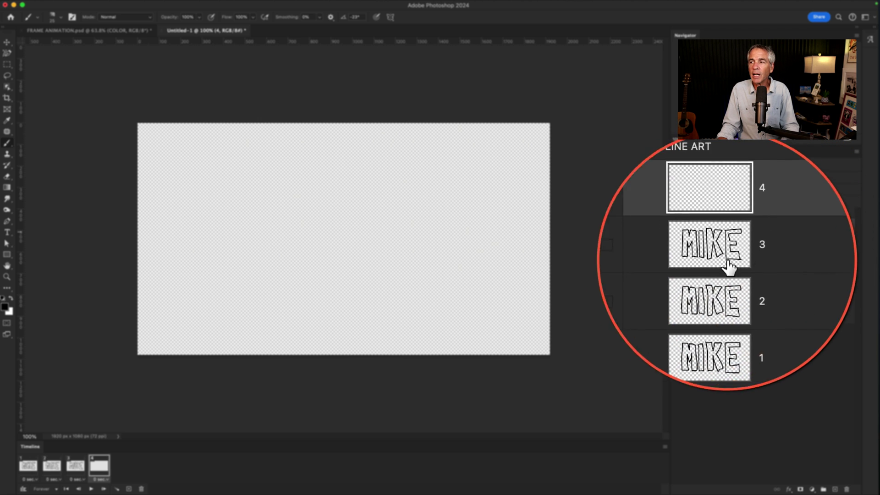
{"action": "left_click", "coordinate": [681, 256]}
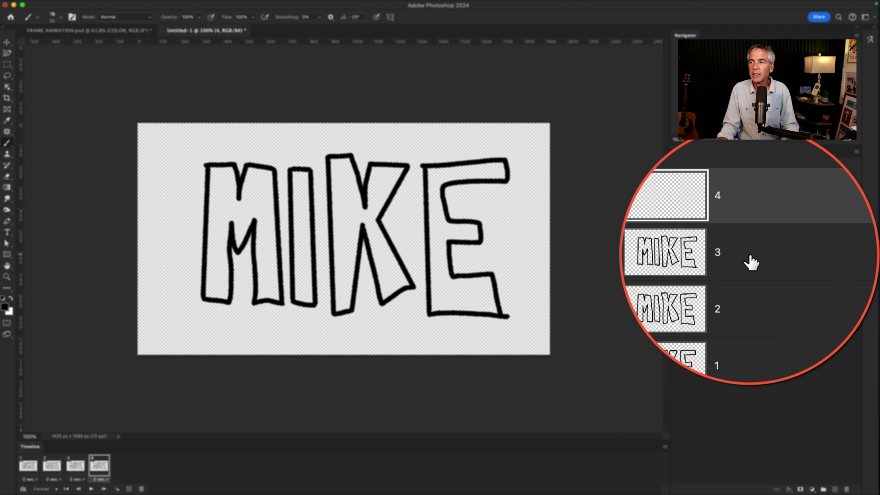
{"action": "left_click", "coordinate": [750, 179]}
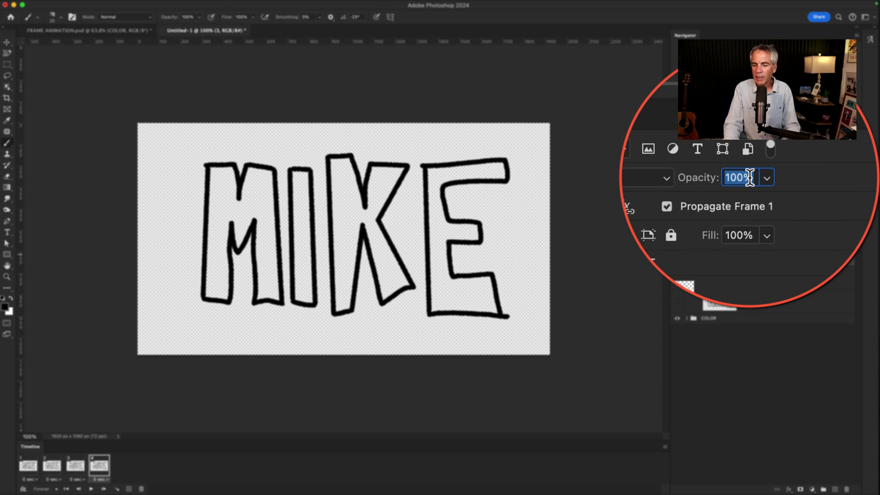
{"action": "type", "text": "50"}
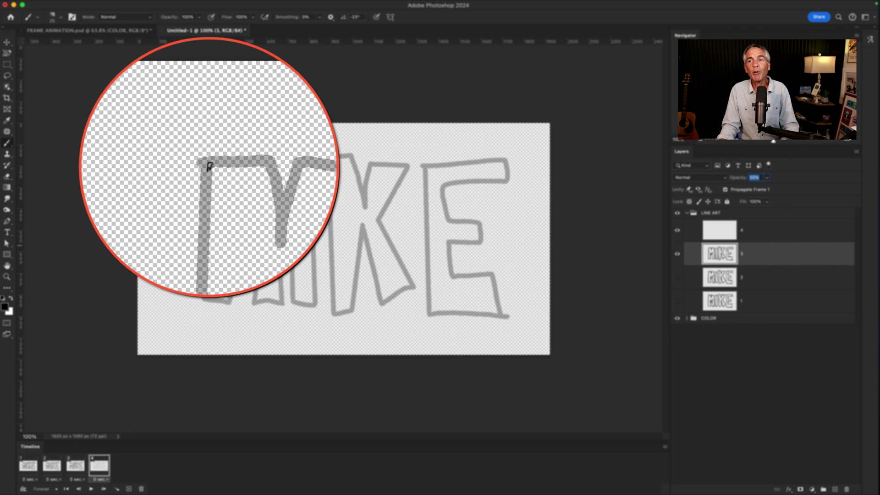
{"action": "mouse_move", "coordinate": [209, 166]}
{"action": "left_mouse_down"}
{"action": "mouse_move", "coordinate": [202, 293]}
{"action": "mouse_move", "coordinate": [227, 231]}
{"action": "left_mouse_up"}
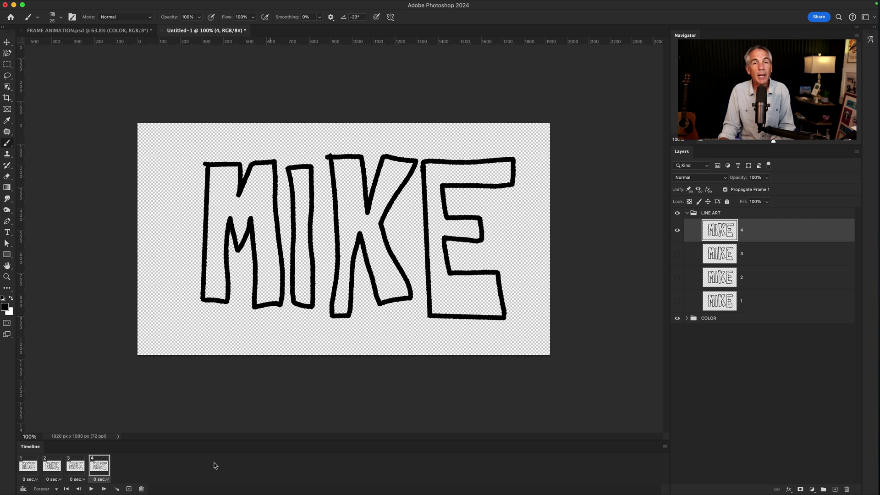
{"action": "key", "text": "space"}
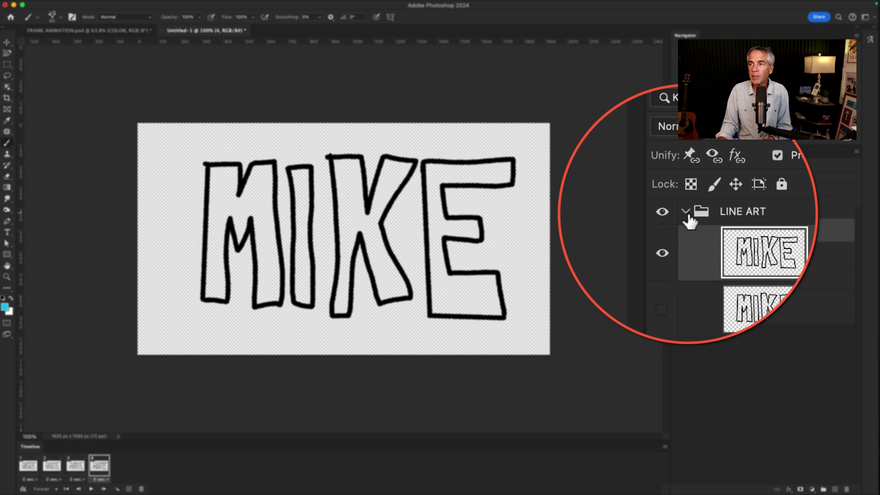
- Collapse LINE ART, expand COLOR, and select COLOR layer 1 on frame 1
{"action": "left_click", "coordinate": [687, 214]}
{"action": "left_click", "coordinate": [688, 224]}
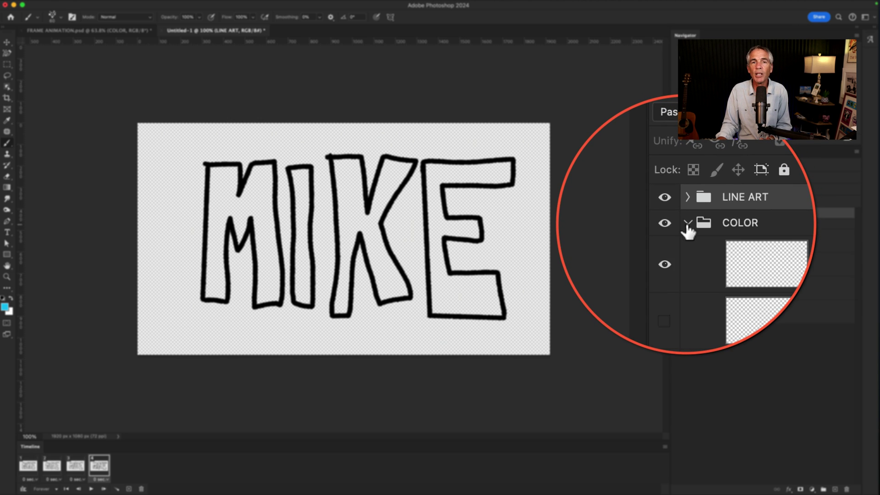
{"action": "left_click", "coordinate": [29, 467]}
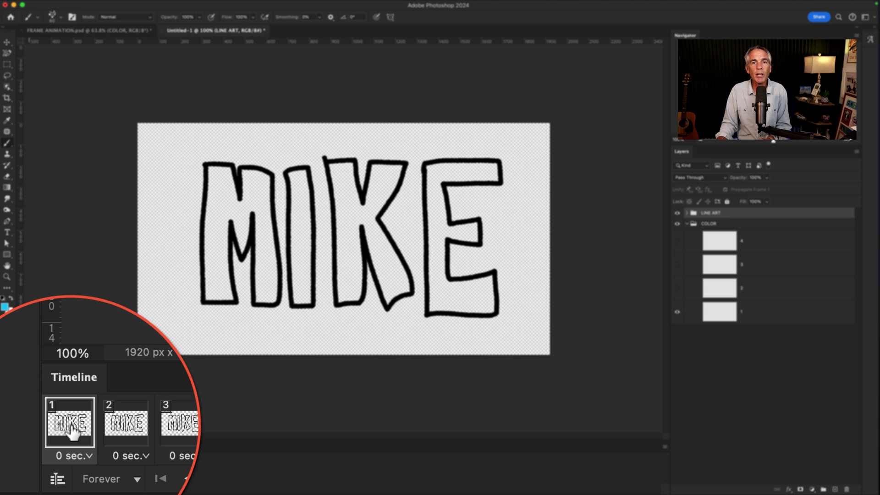
{"action": "left_click", "coordinate": [745, 311]}
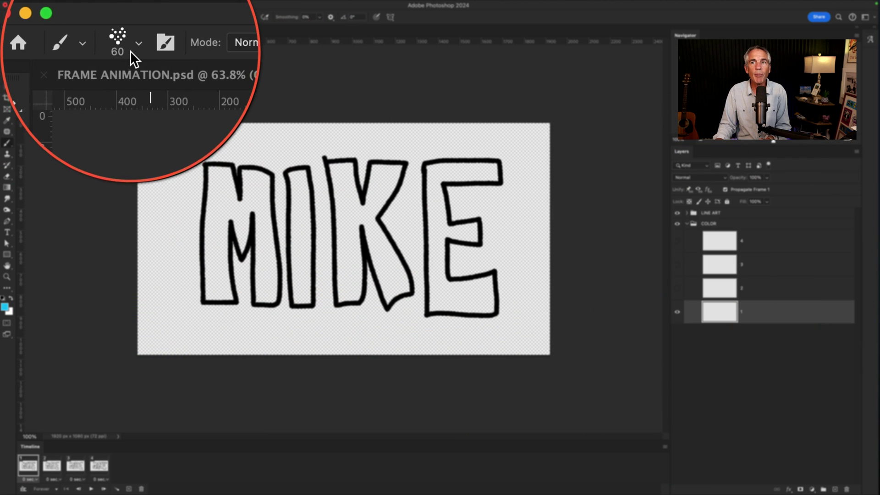
- Paint blue into the MIKE letters with the Copier Rat brush, then select COLOR layer 2 on frame 2
{"action": "left_click", "coordinate": [131, 49]}
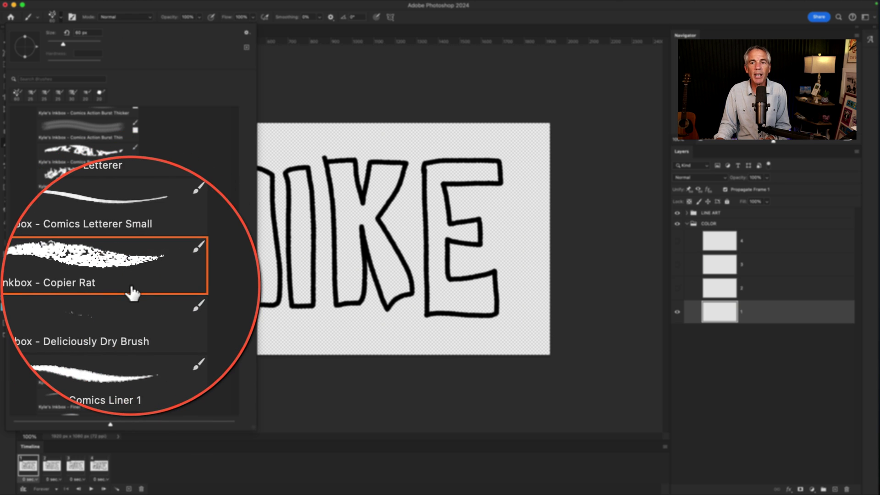
{"action": "left_click", "coordinate": [56, 277]}
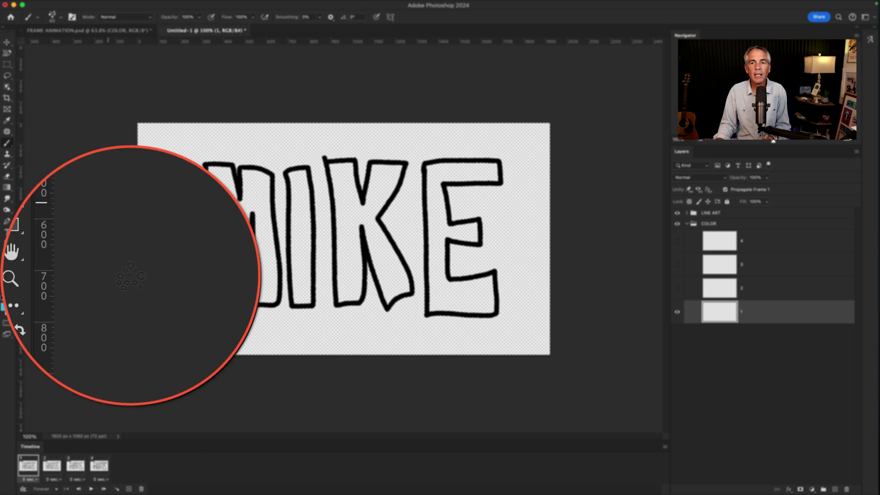
{"action": "left_click_drag", "start_coordinate": [223, 169], "coordinate": [209, 260]}
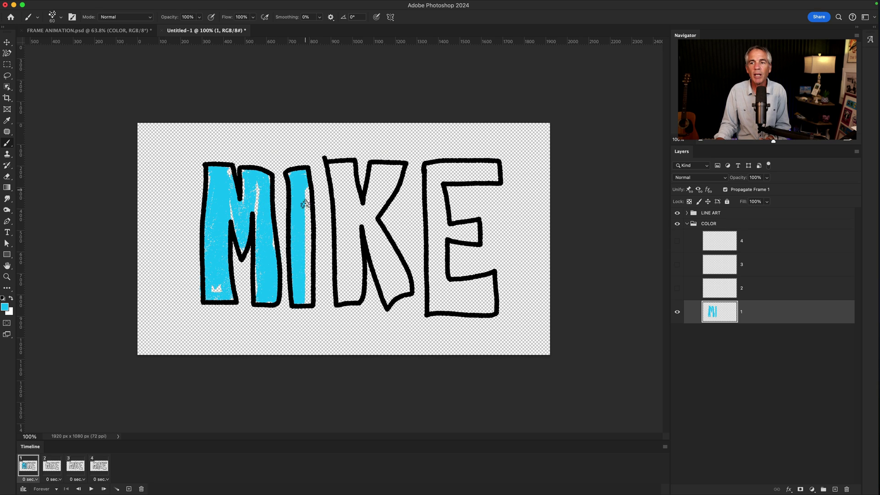
{"action": "left_click_drag", "start_coordinate": [430, 171], "coordinate": [474, 289]}
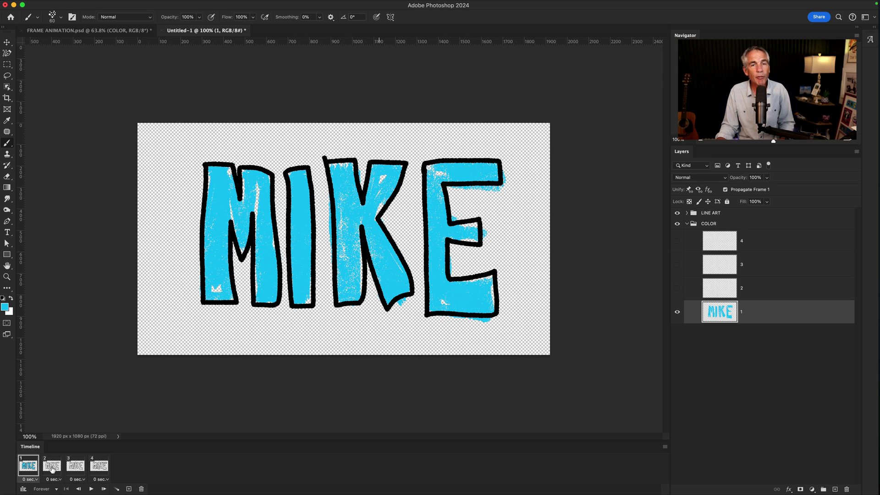
{"action": "left_click", "coordinate": [52, 468]}
{"action": "left_click", "coordinate": [767, 291]}
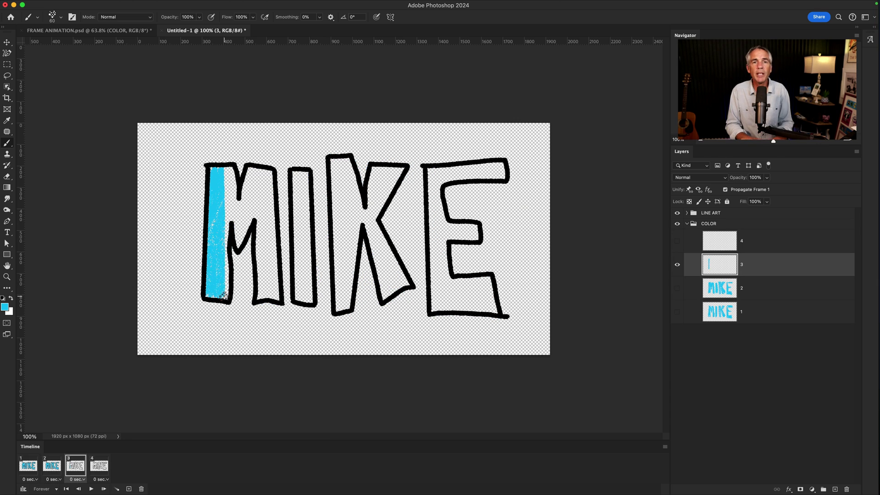
- Finish the blue letter fill, show the Pattern Fill 1 hexagon background, and open frame 4's delay menu
{"action": "mouse_move", "coordinate": [220, 293]}
{"action": "left_mouse_down"}
{"action": "mouse_move", "coordinate": [243, 240]}
{"action": "mouse_move", "coordinate": [274, 298]}
{"action": "mouse_move", "coordinate": [296, 175]}
{"action": "mouse_move", "coordinate": [335, 163]}
{"action": "mouse_move", "coordinate": [379, 279]}
{"action": "left_mouse_up"}
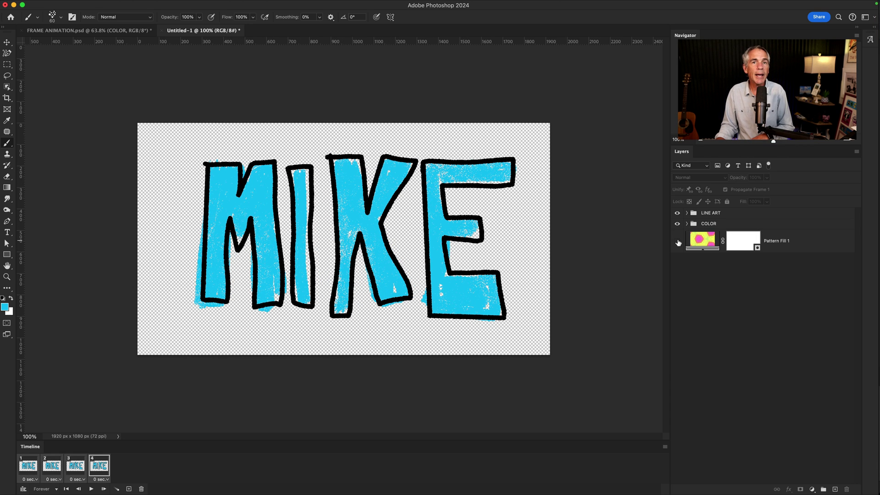
{"action": "left_click", "coordinate": [678, 241]}
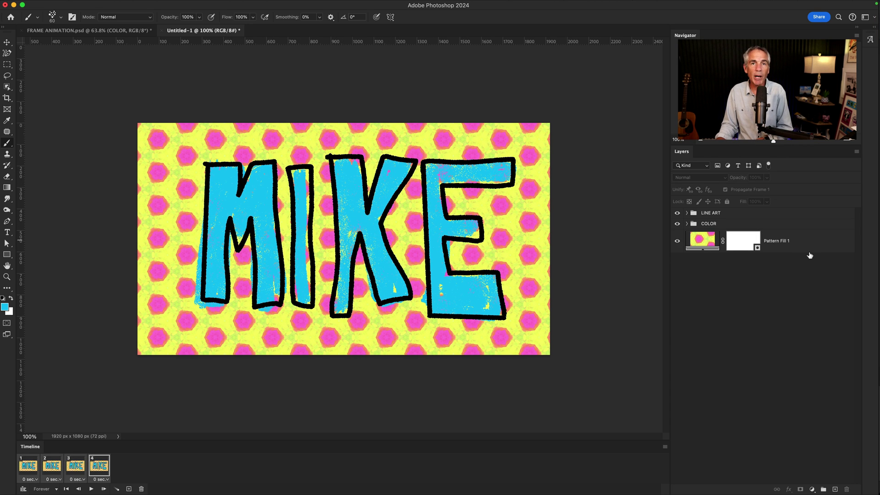
{"action": "left_click", "coordinate": [100, 480]}
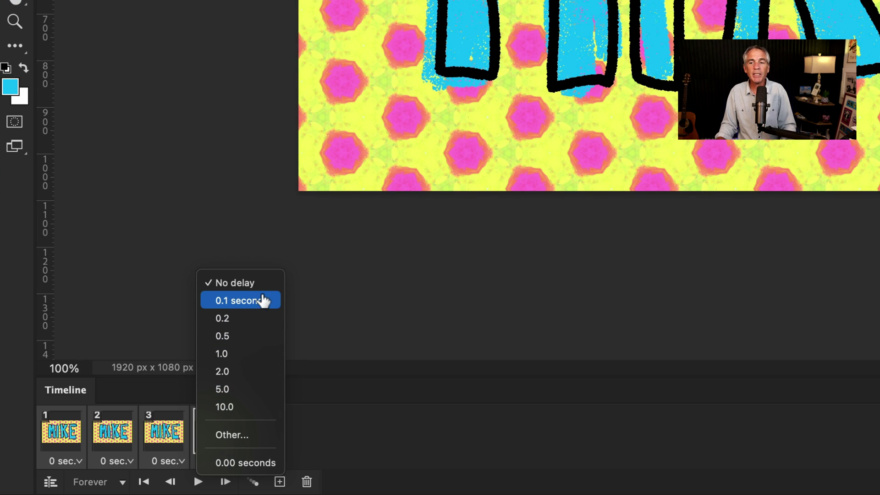